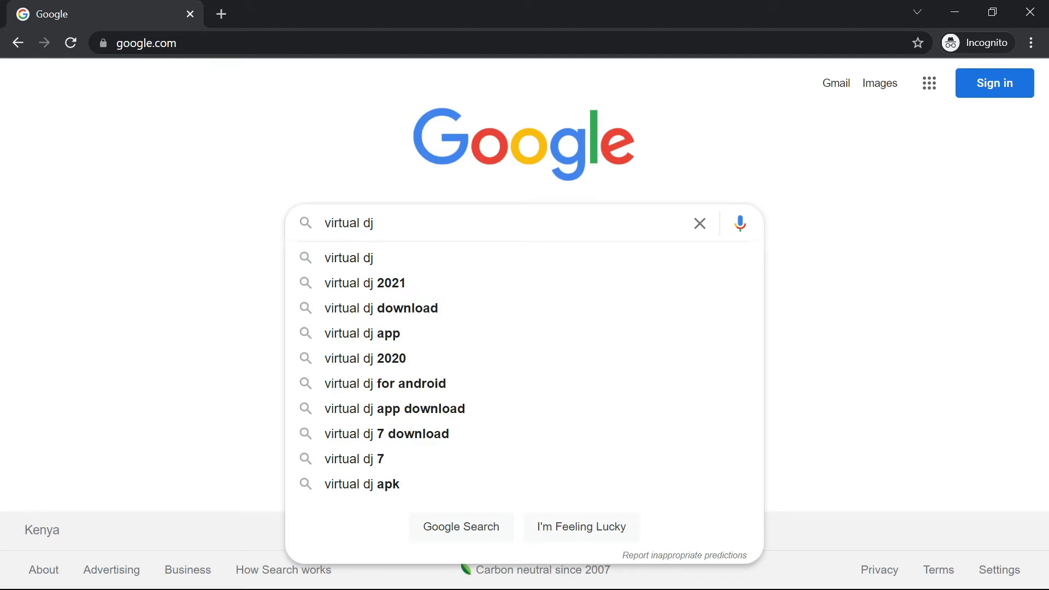
Search Google for "virtual dj" and open the official VirtualDJ website
click(386, 257)
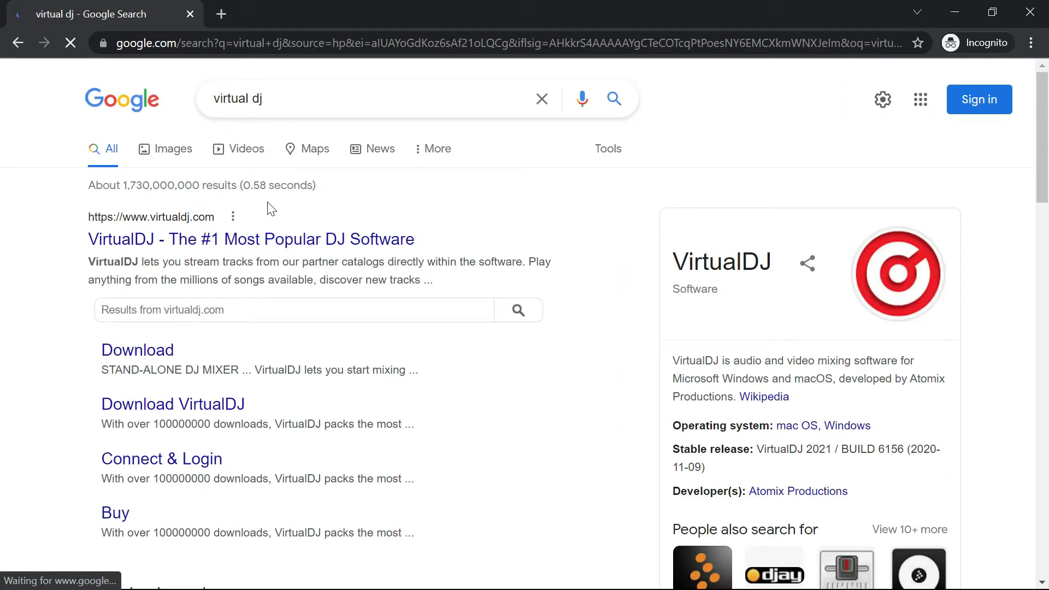
click(278, 245)
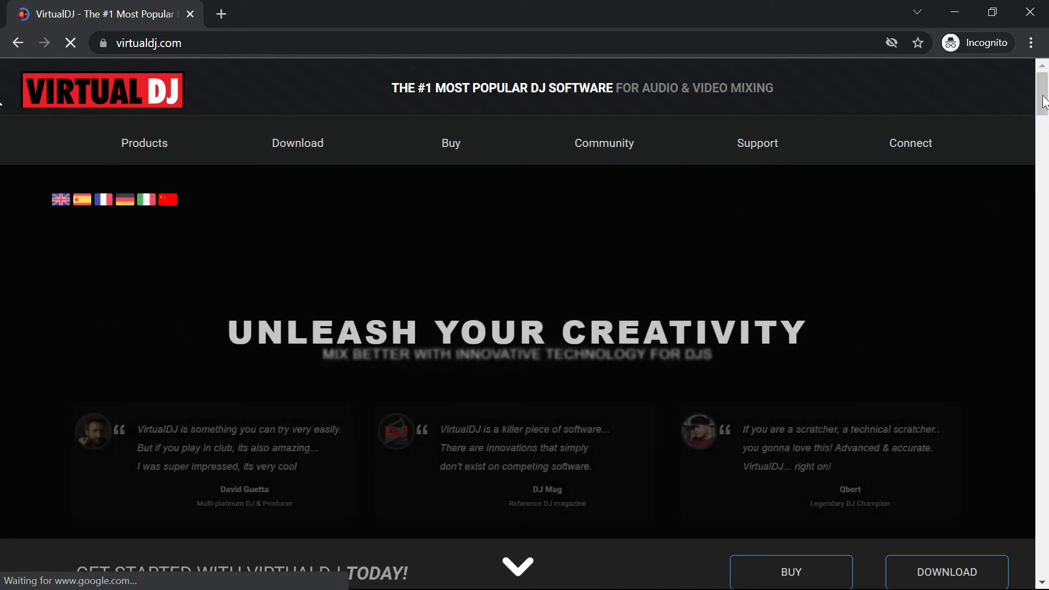
Open the VirtualDJ buying page and review the Pro and Business prices, alternative licenses and online catalog subscriptions
mouse_move(1044, 90)
mouse_down()
mouse_move(1046, 210)
mouse_move(1024, 92)
mouse_up()
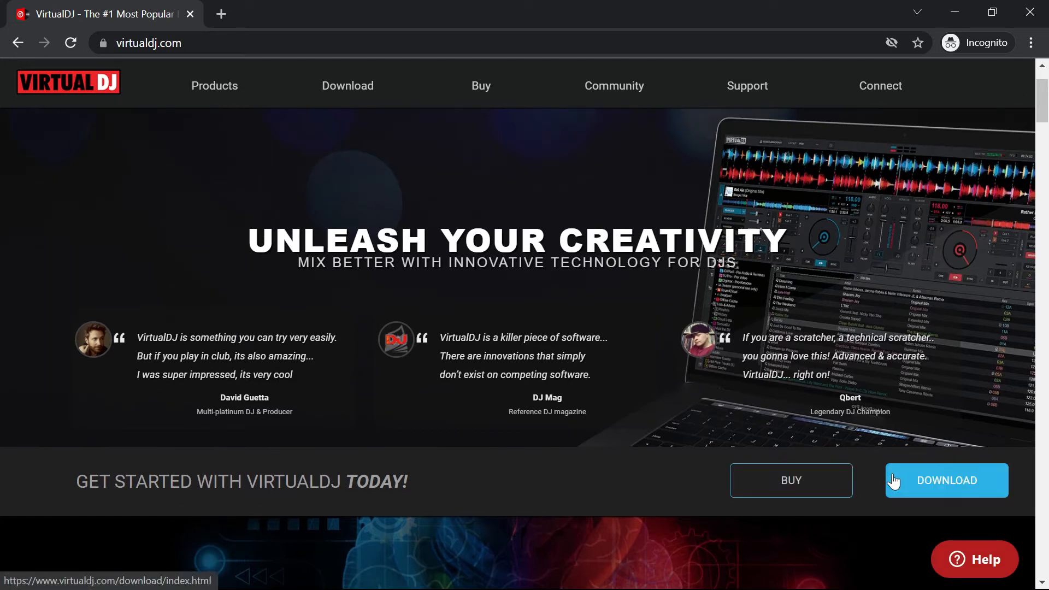
click(826, 489)
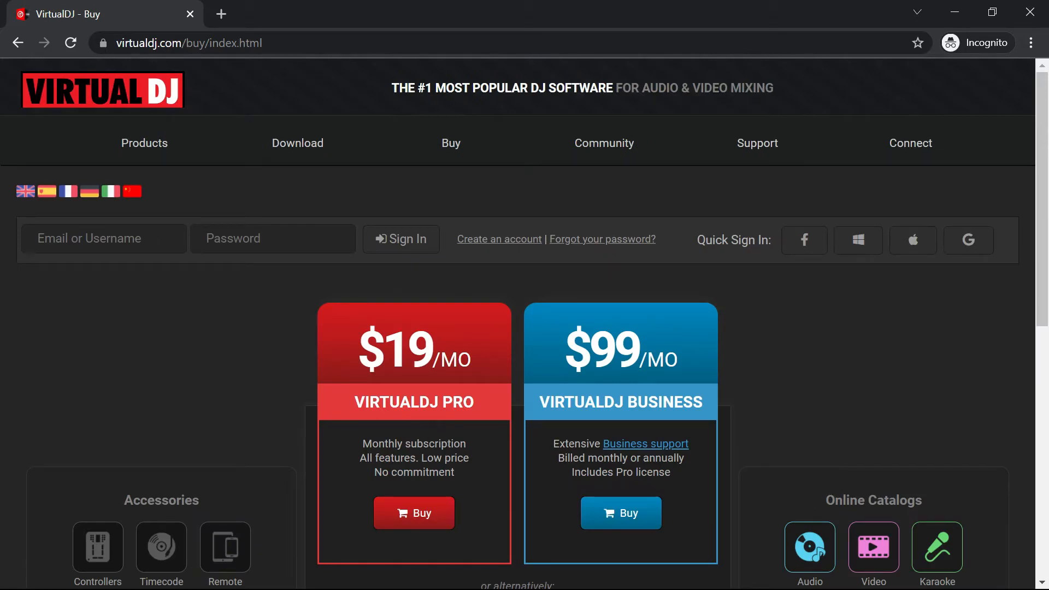
drag(356, 349, 484, 361)
drag(545, 336, 686, 346)
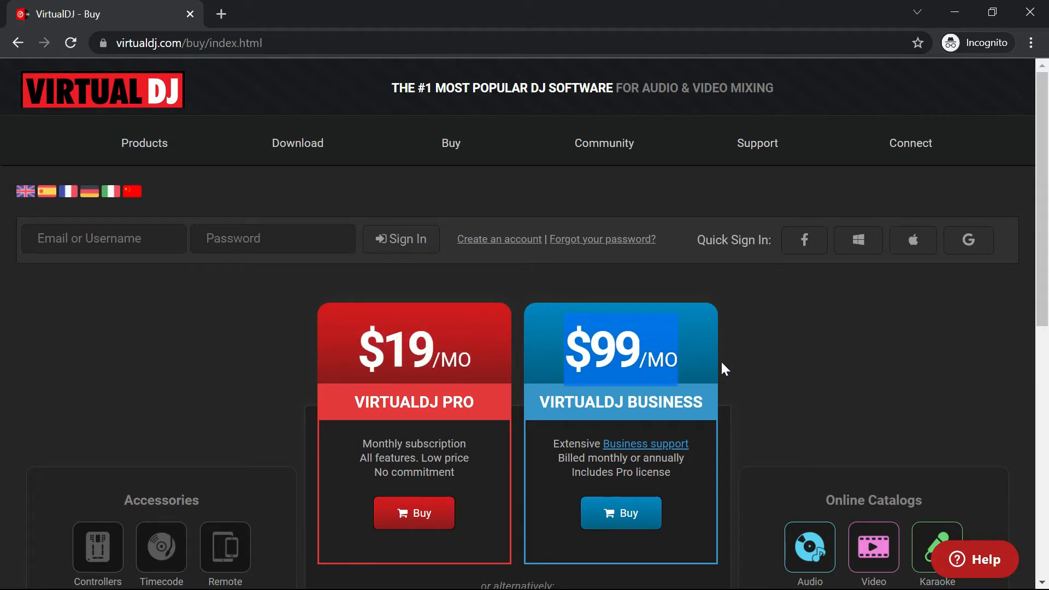
drag(1038, 205, 3, 350)
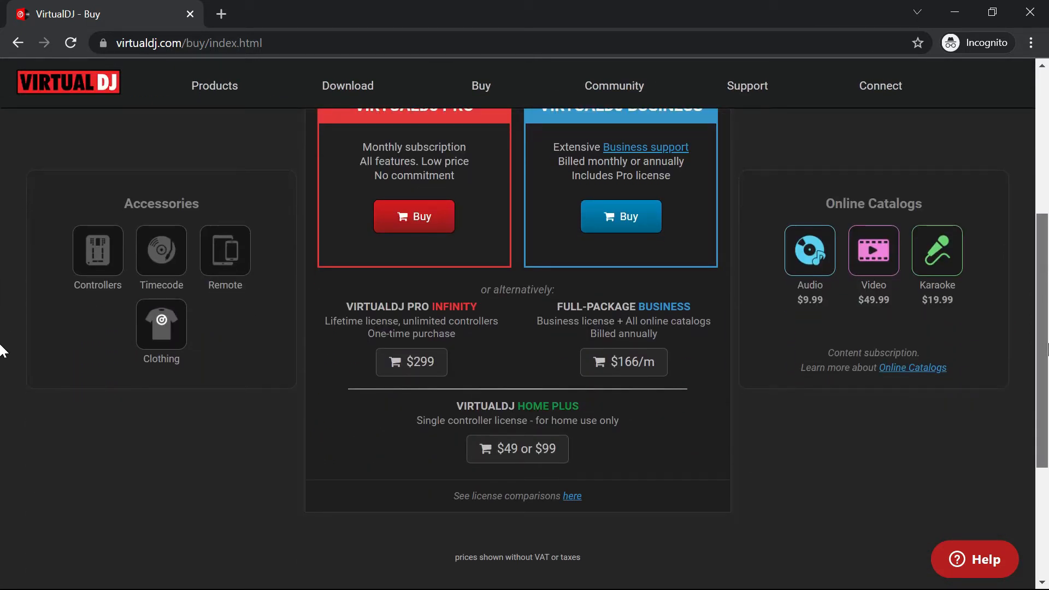
drag(3, 351, 2, 347)
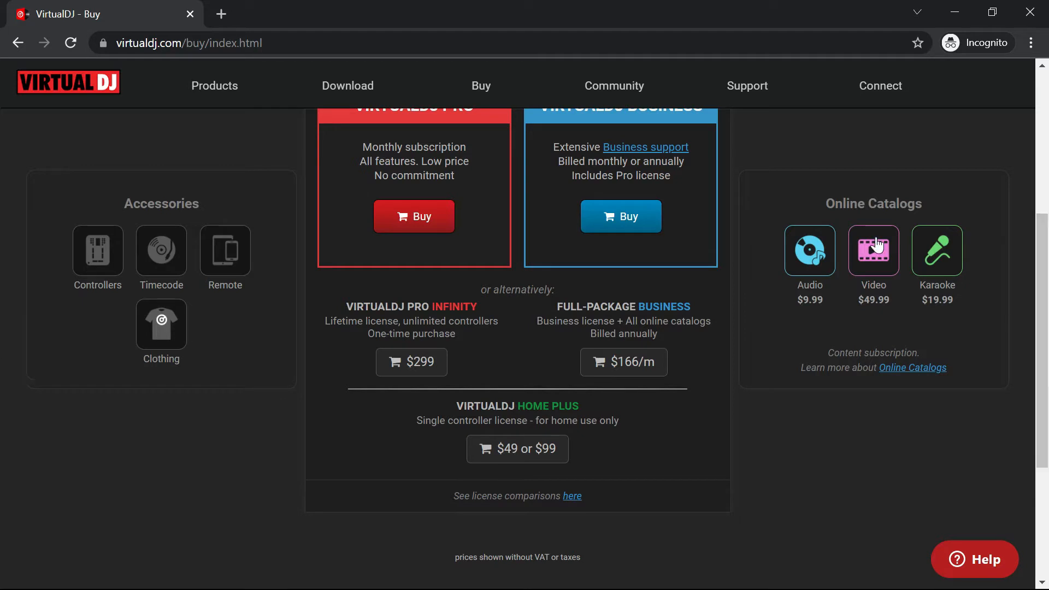
drag(746, 187, 972, 300)
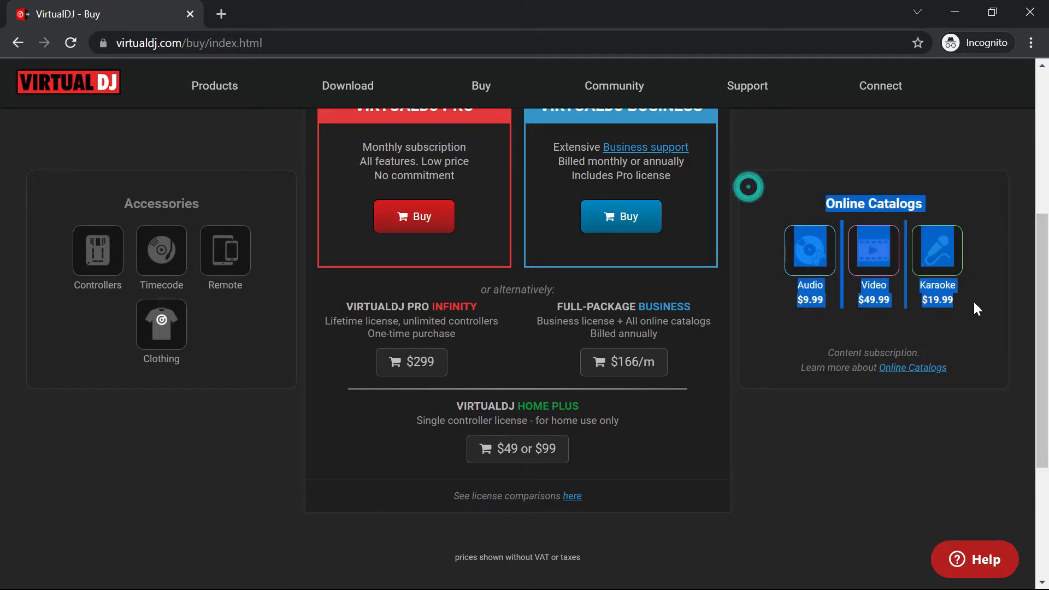
click(983, 366)
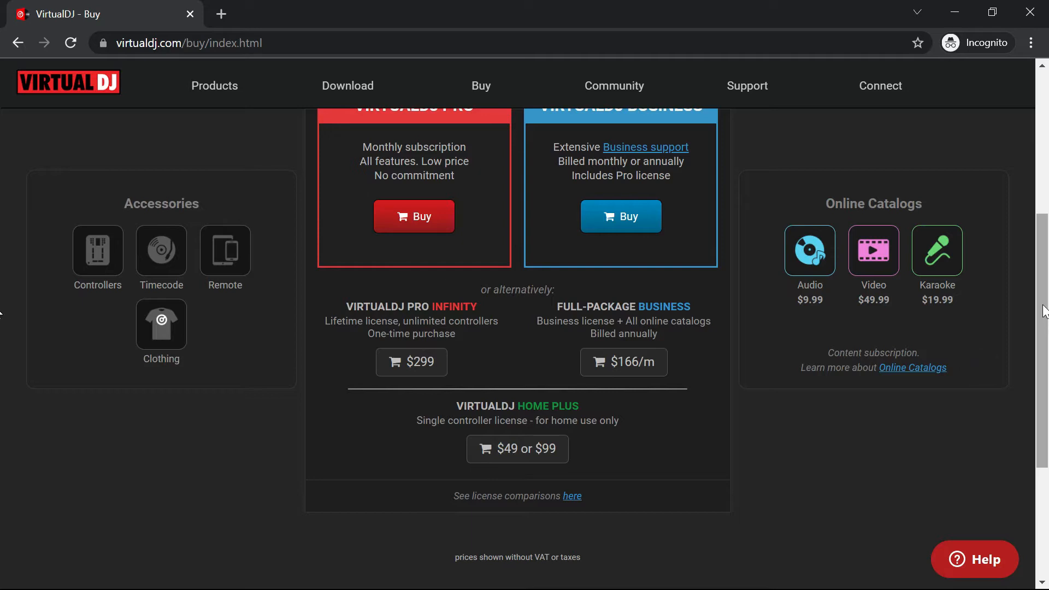
scroll(1044, 350, down, 5)
drag(1040, 384, 995, 174)
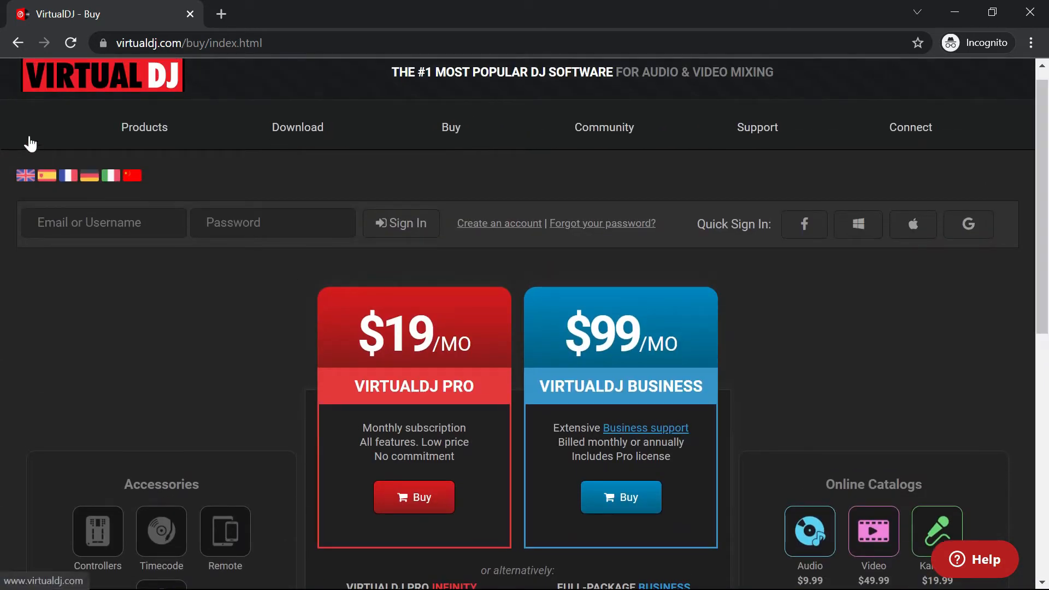
Return to the home page, open the download page and save the Windows installer install_virtualdj_2021_b6800_pc in the dj mix free music folder
click(18, 43)
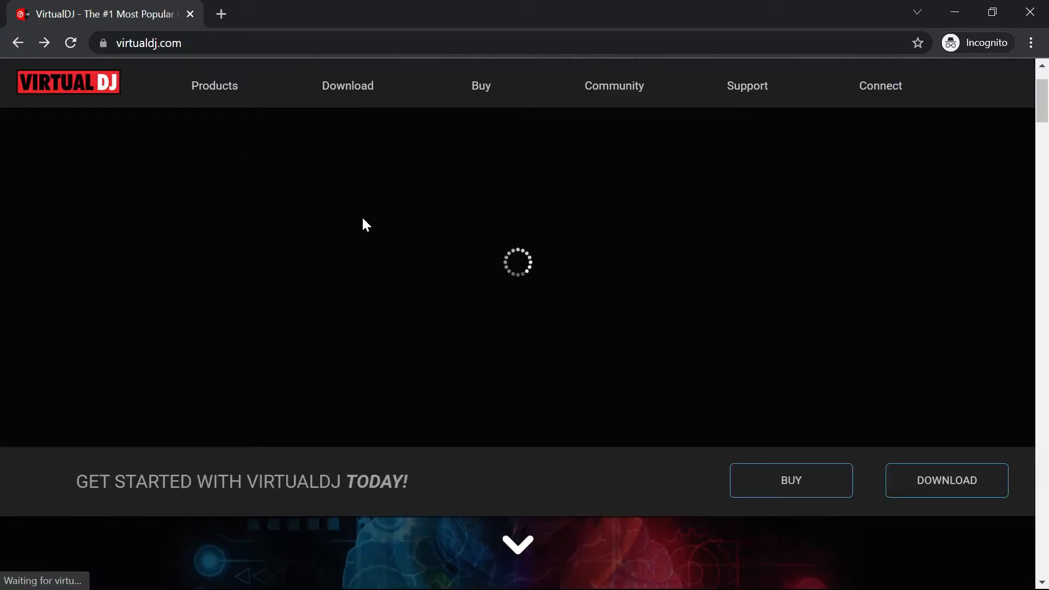
click(917, 488)
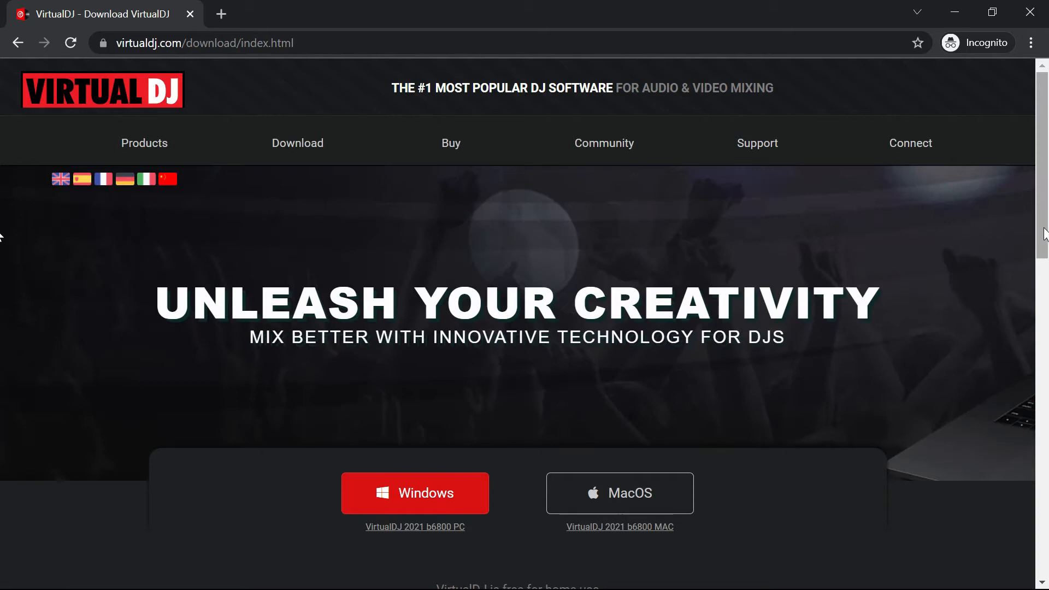
scroll(1, 261, down, 3)
scroll(1, 261, down, 1)
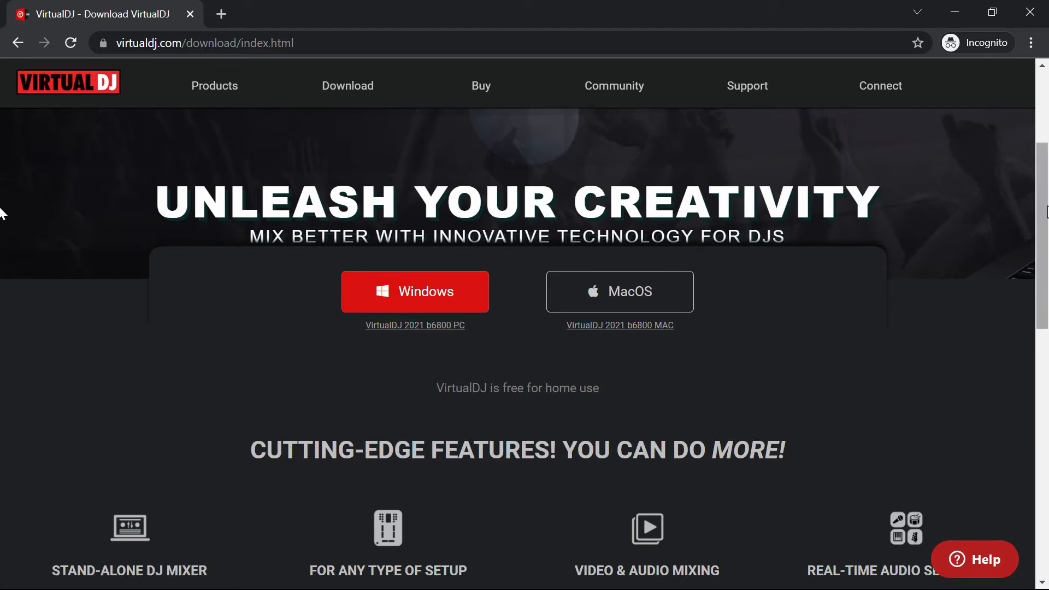
scroll(4, 273, down, 4)
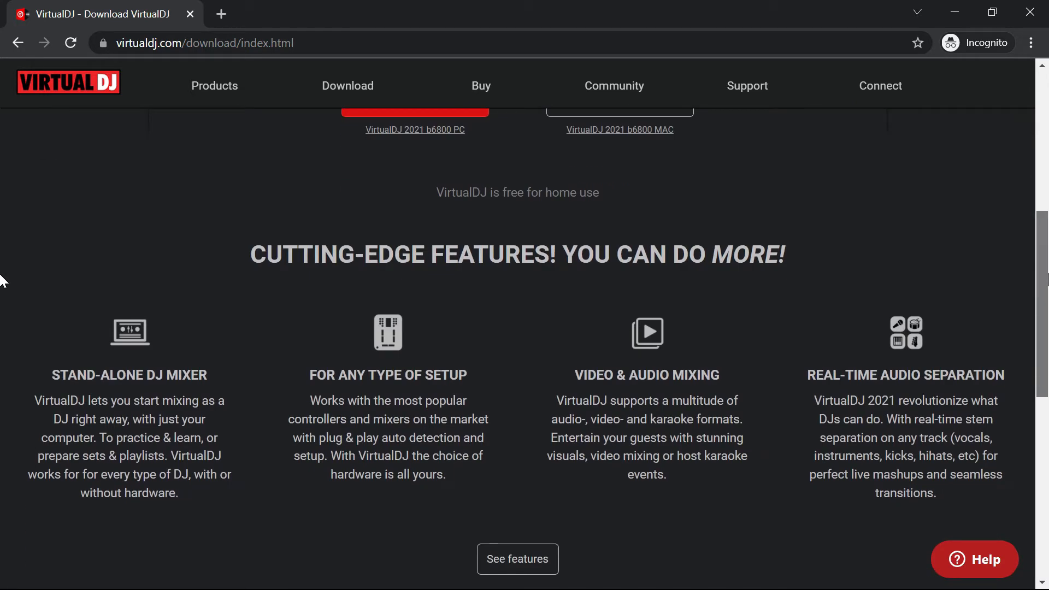
scroll(1027, 217, up, 4)
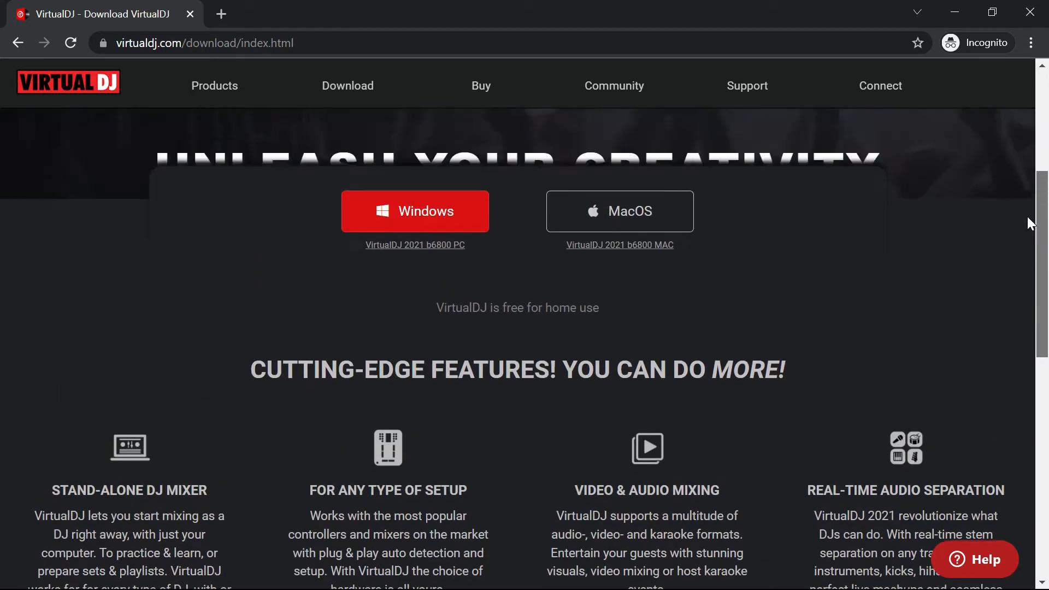
click(425, 305)
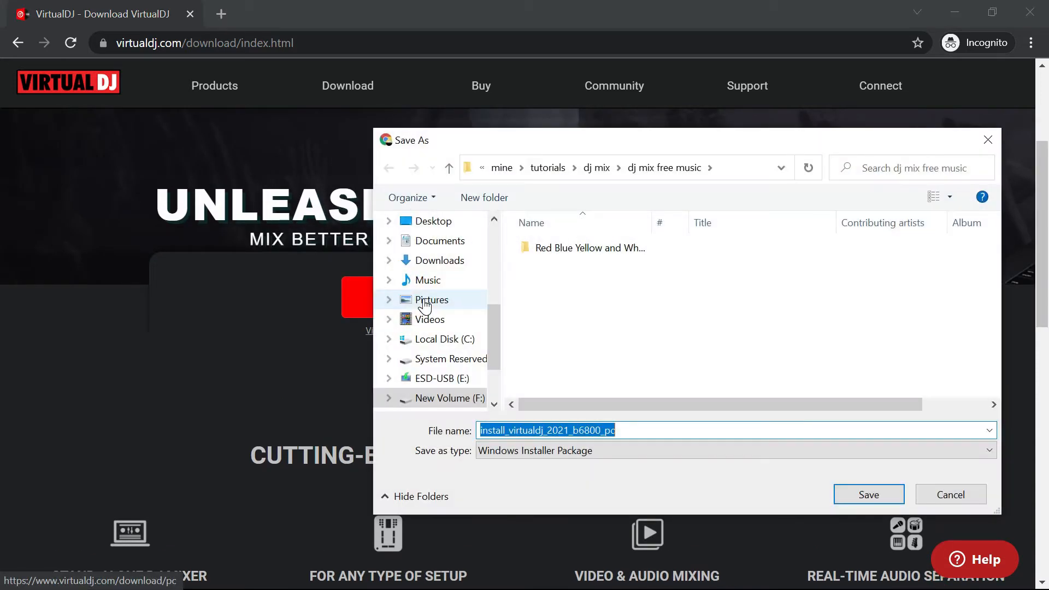
click(881, 496)
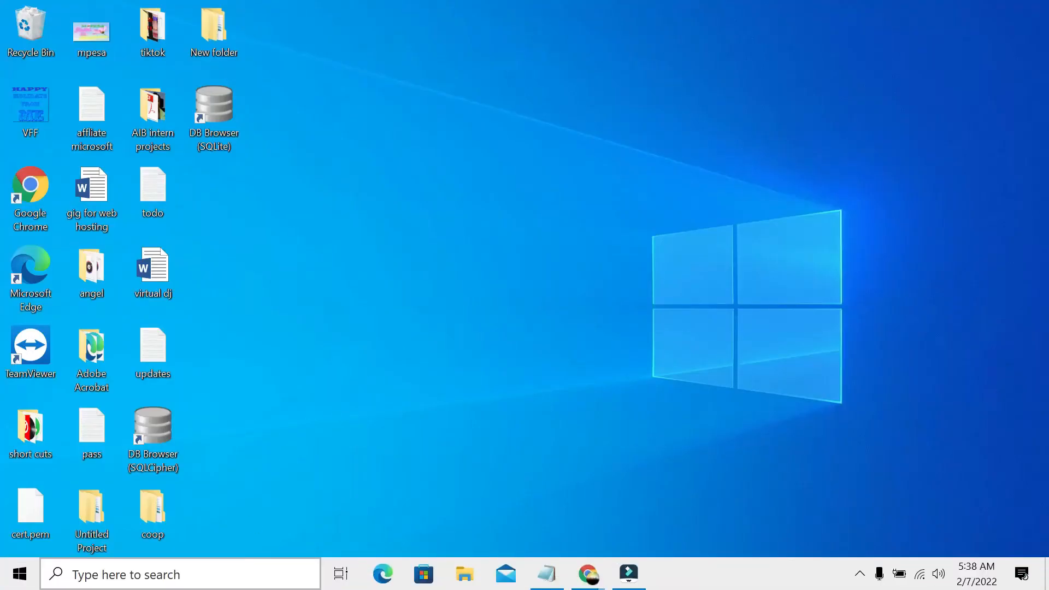
Launch VirtualDJ 2021 from Windows search and skip connecting an account
click(141, 575)
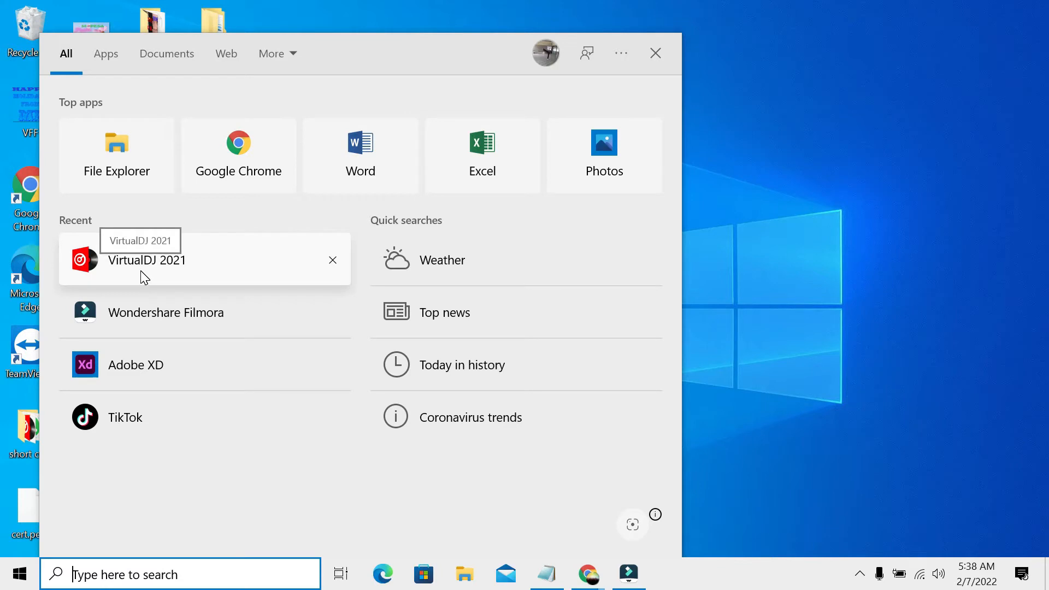
click(171, 273)
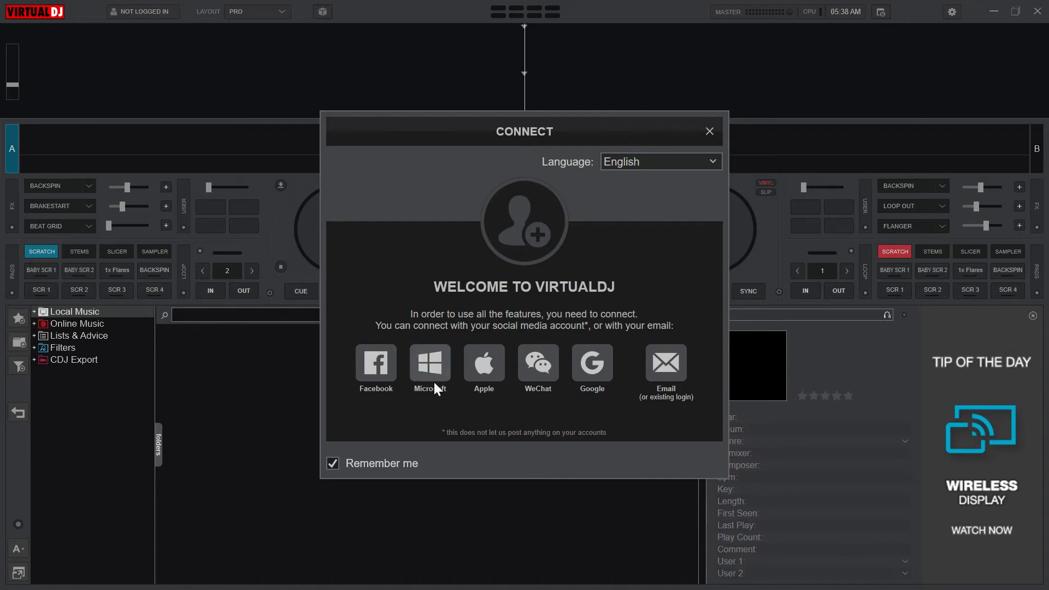
click(703, 130)
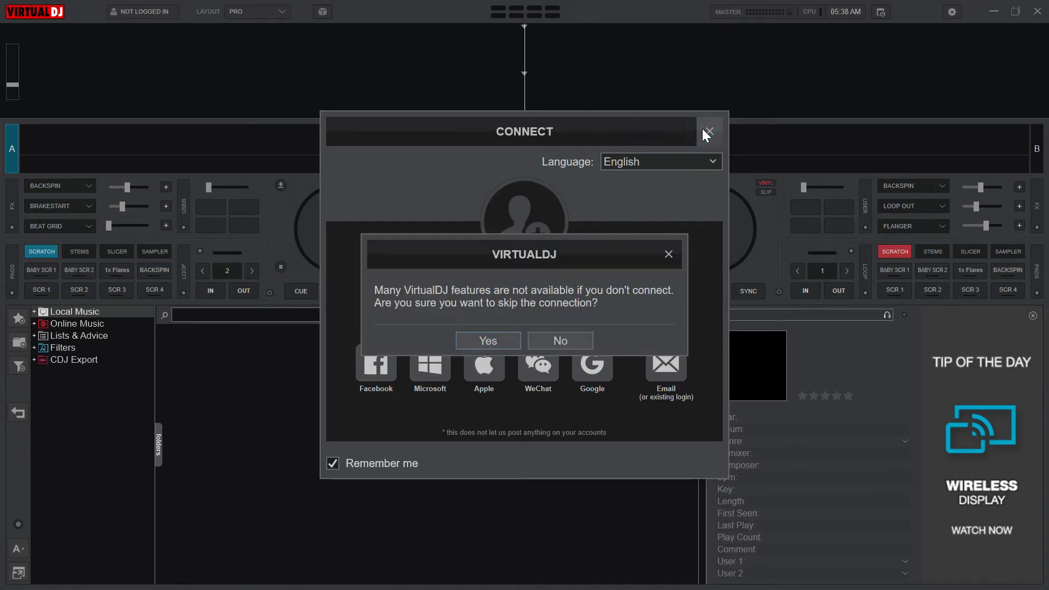
click(478, 339)
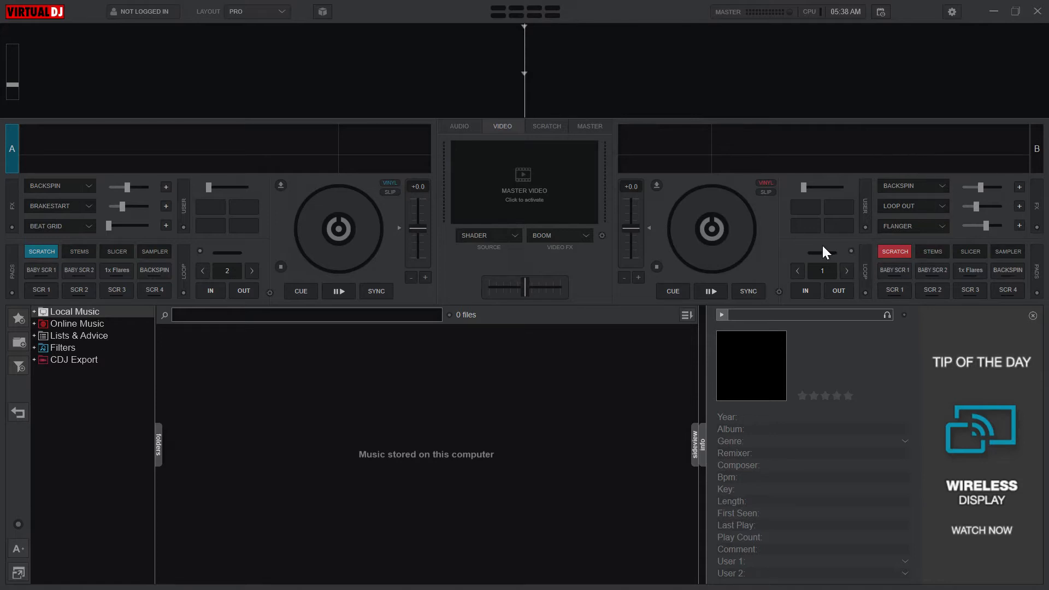
Look through the mixer's audio, video, scratch and master views, and return to the audio view
click(461, 128)
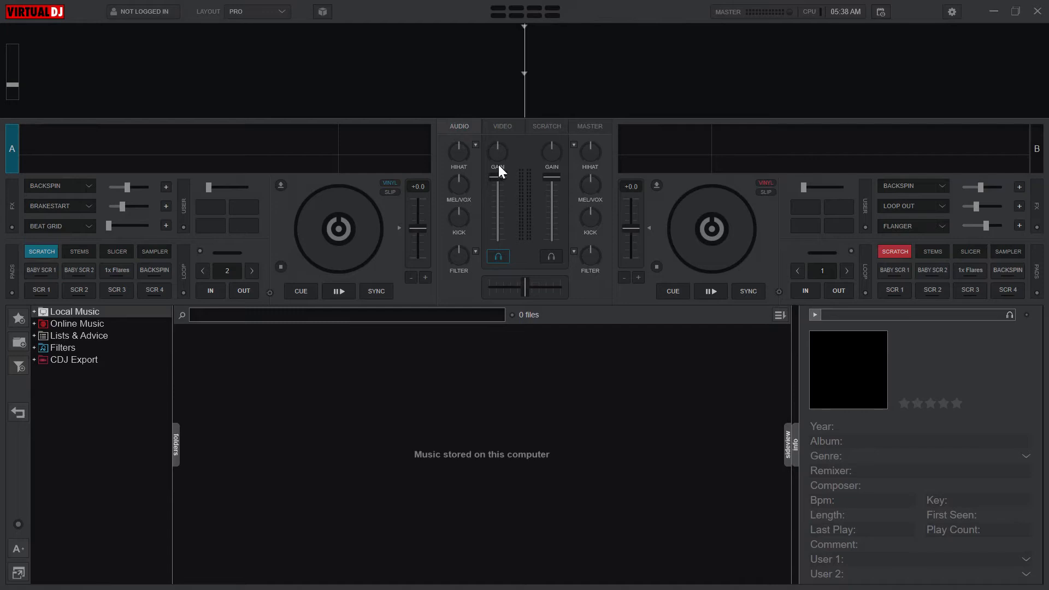
click(510, 126)
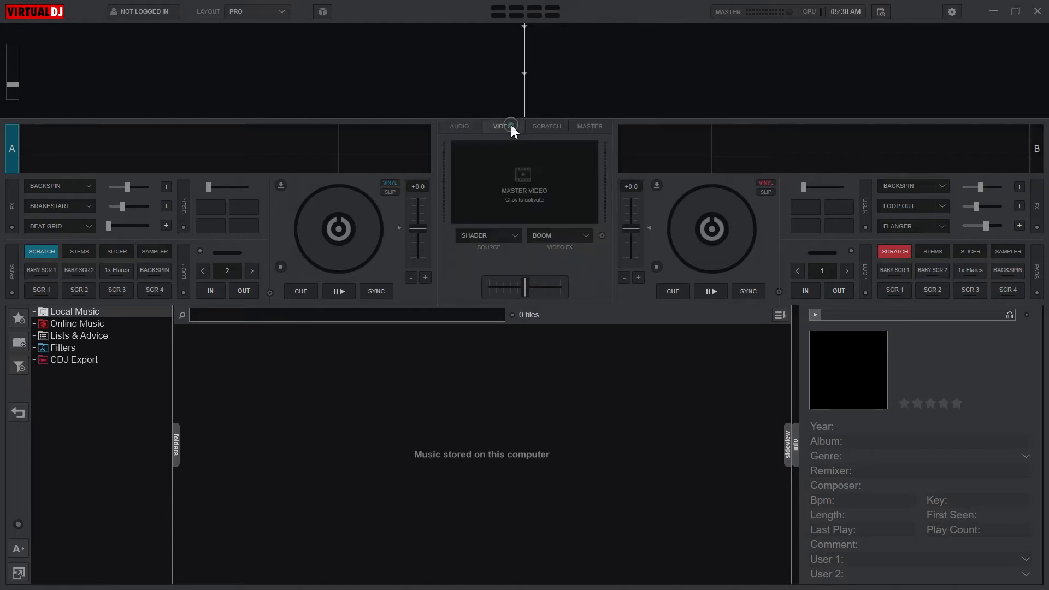
click(548, 127)
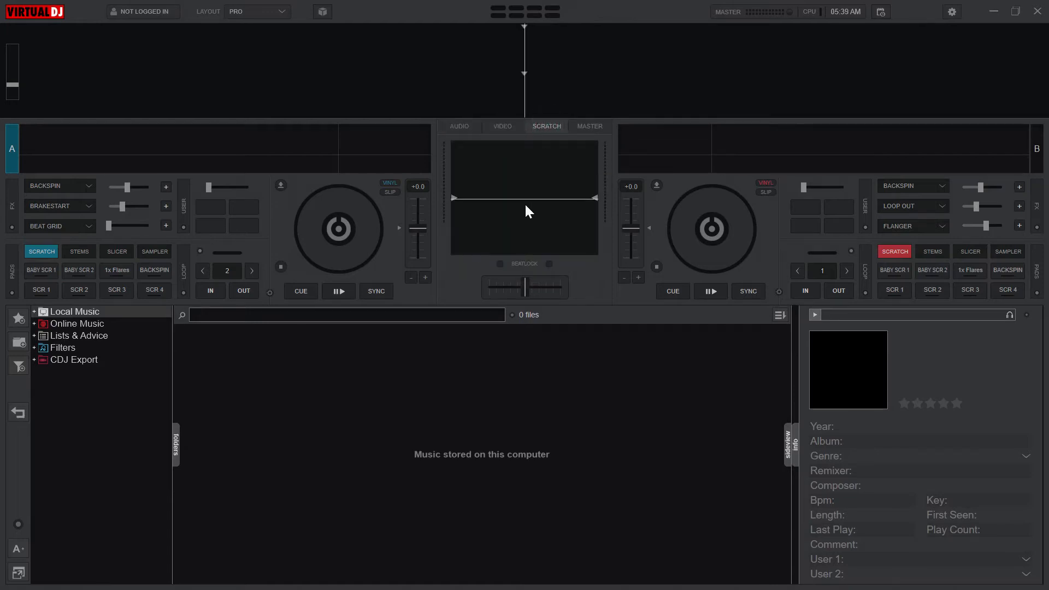
click(591, 125)
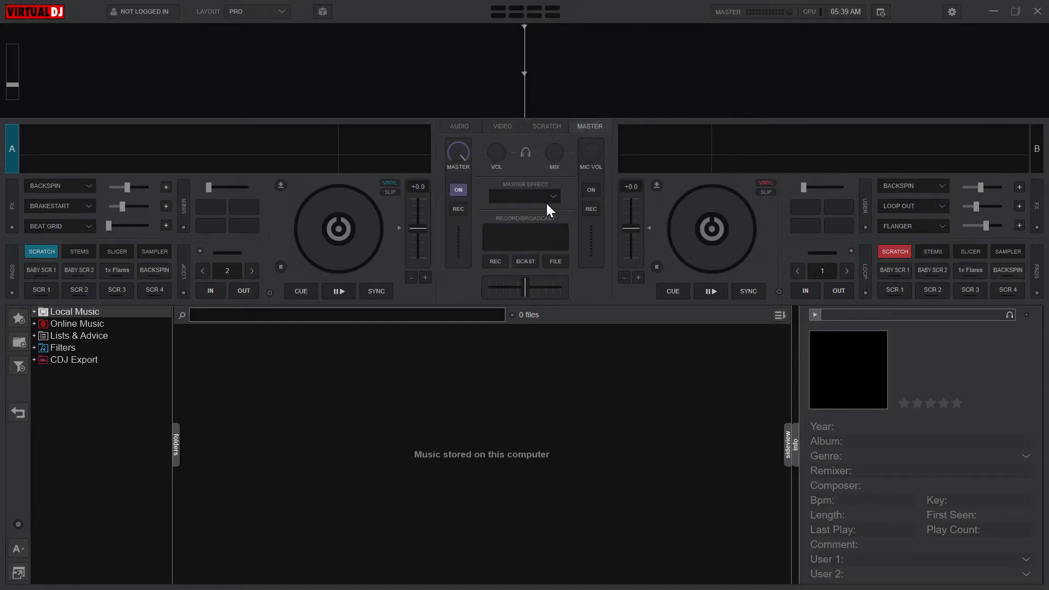
click(465, 127)
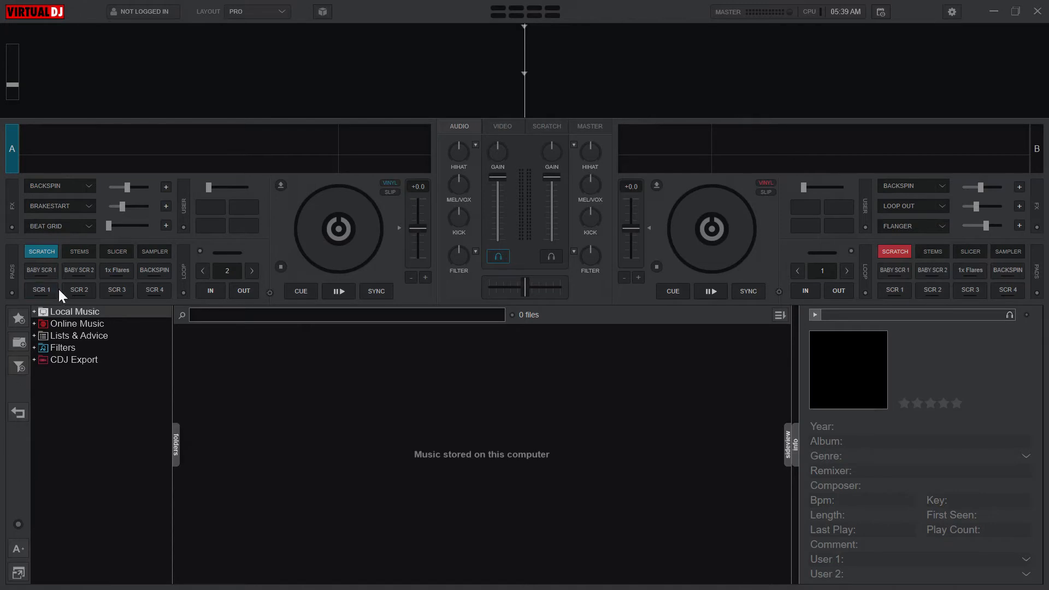
Expand Local Music in the folder tree and briefly view the services listed under Online Music
click(33, 311)
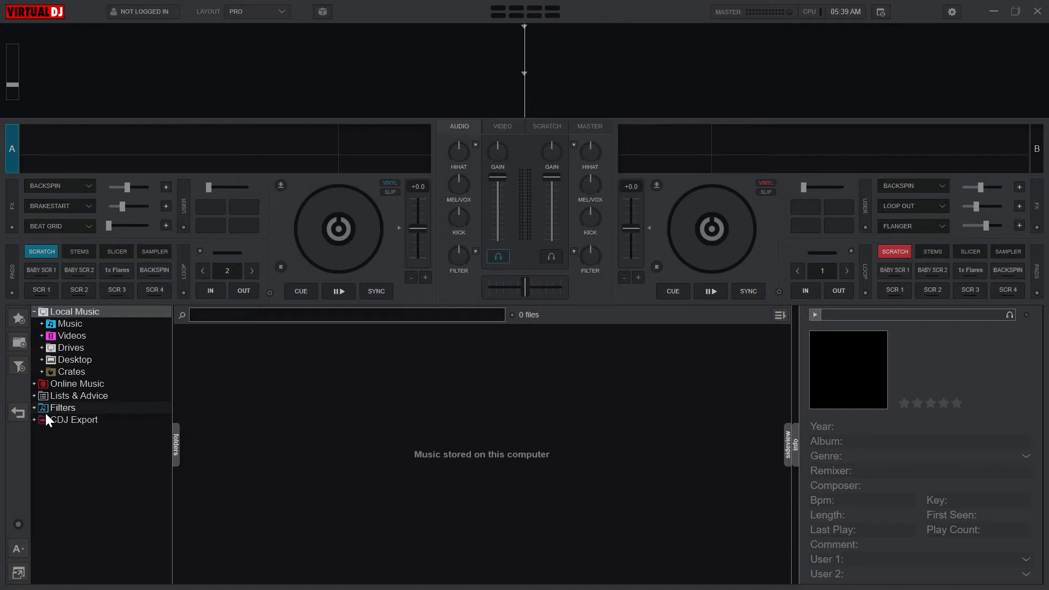
click(33, 383)
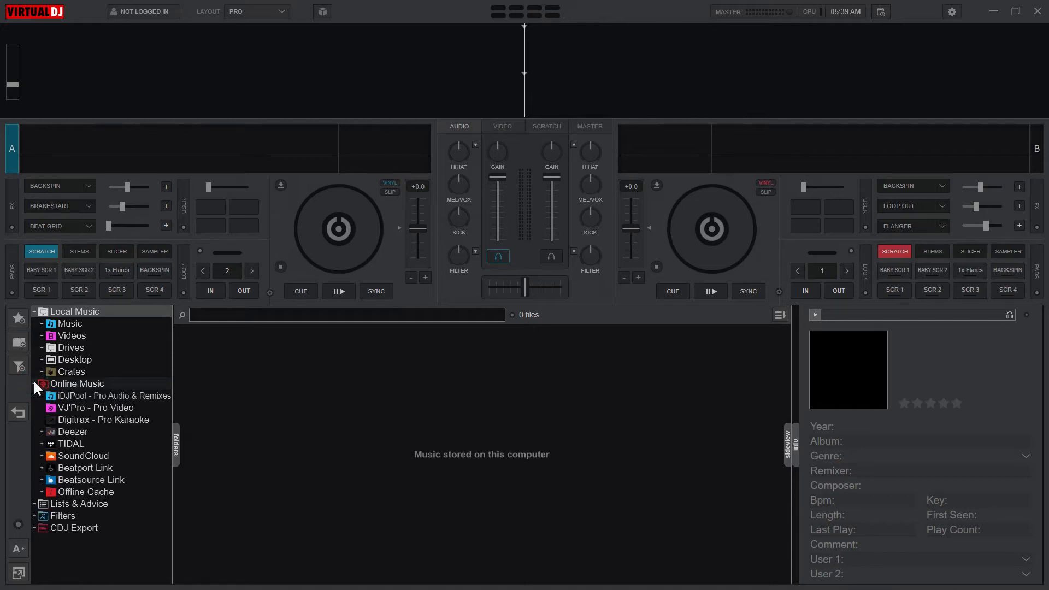
click(33, 382)
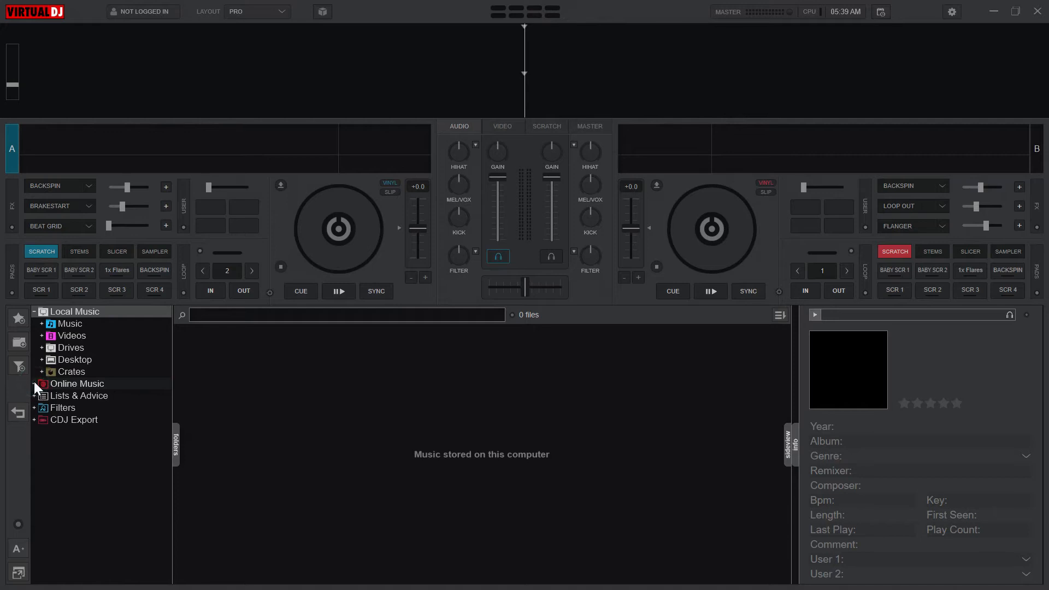
Examine the VJ'Pro, iDJPool and Deezer sources under Online Music, and collapse that group
click(34, 382)
click(54, 408)
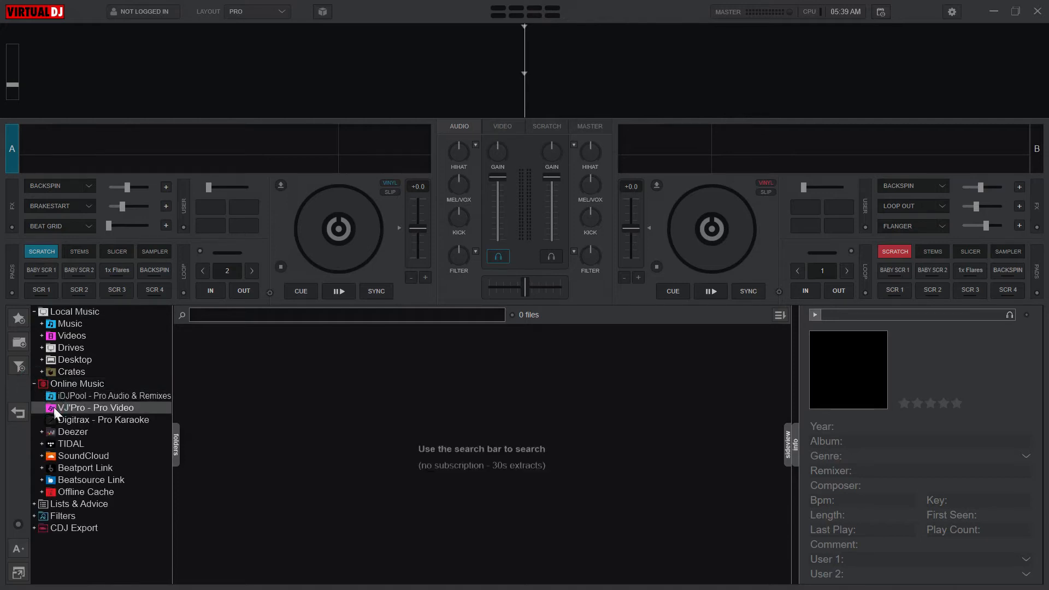
click(87, 396)
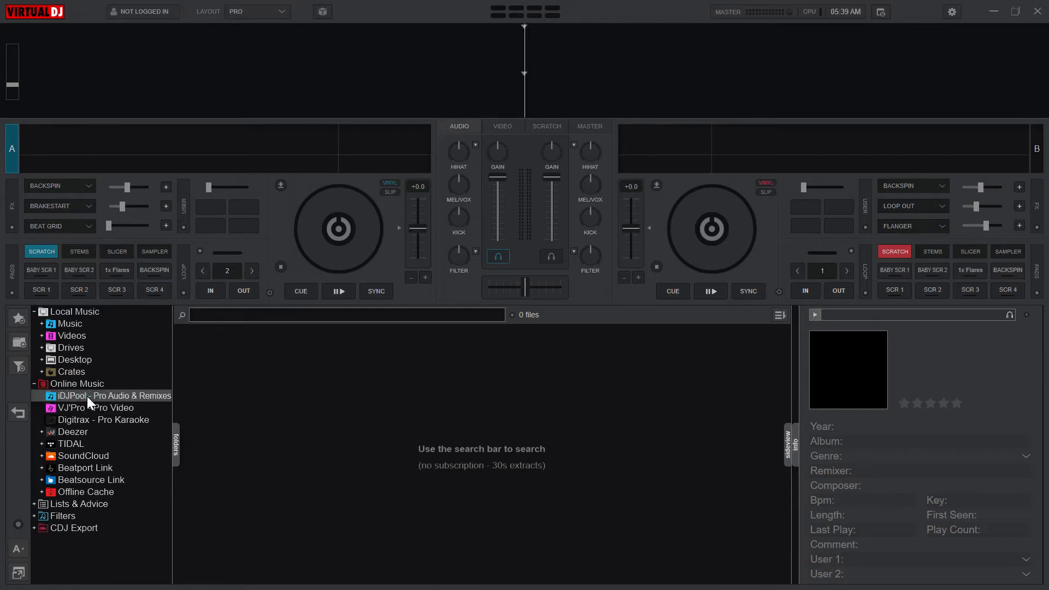
key(super+s)
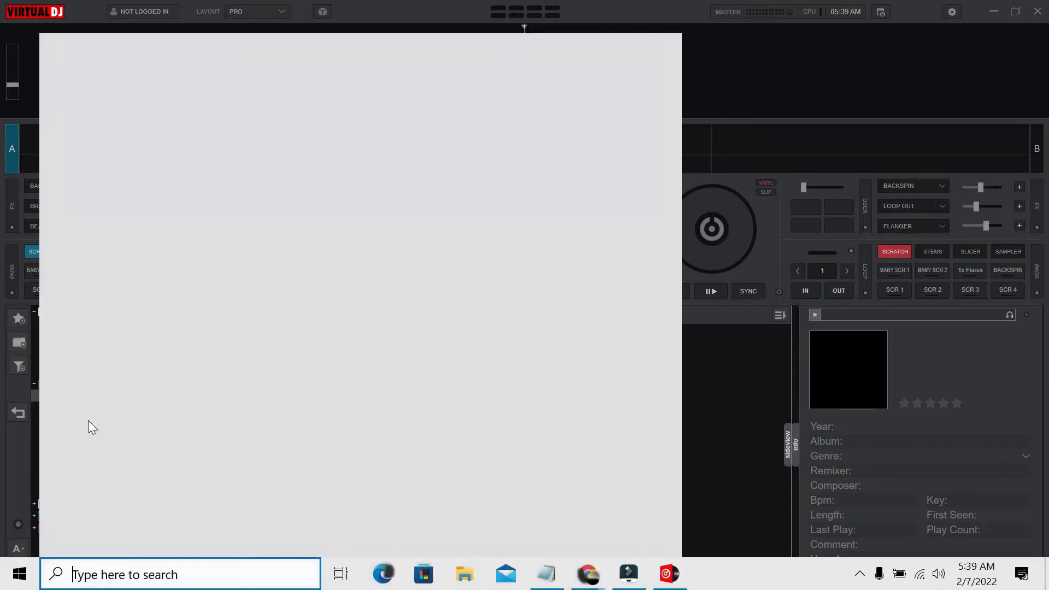
click(755, 380)
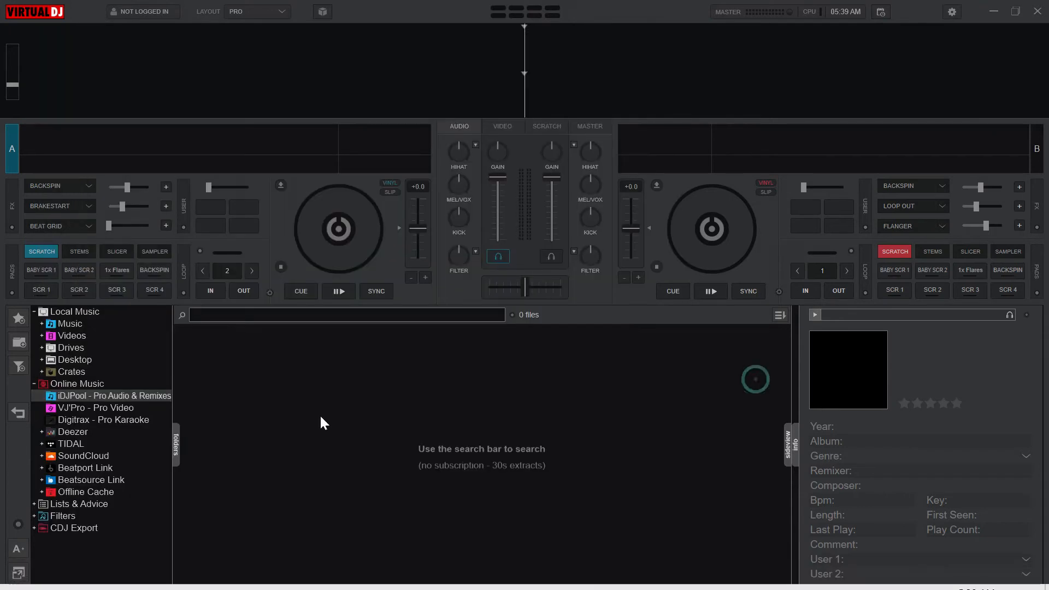
click(85, 431)
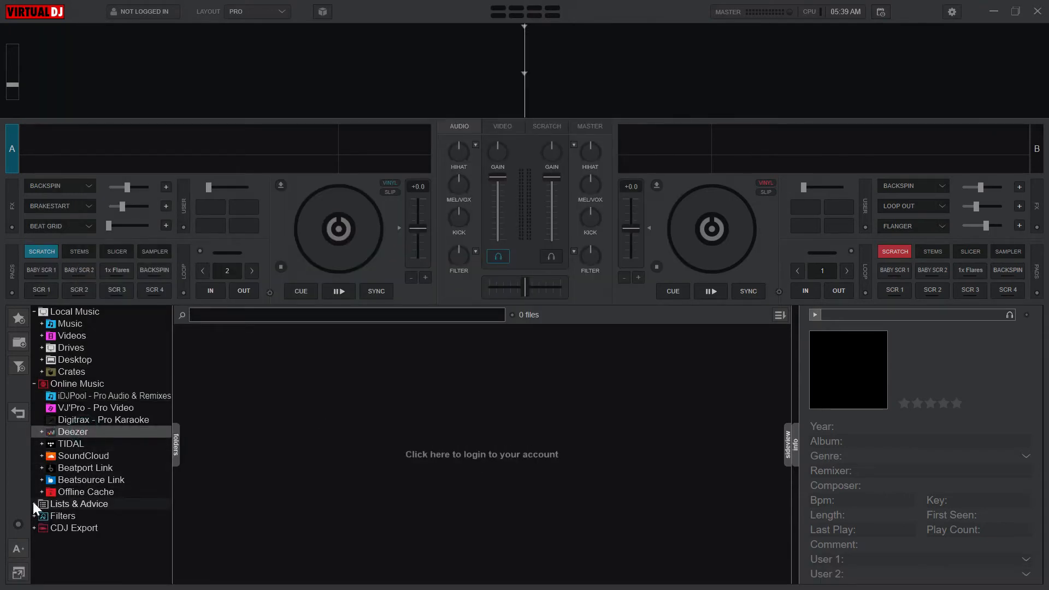
click(33, 384)
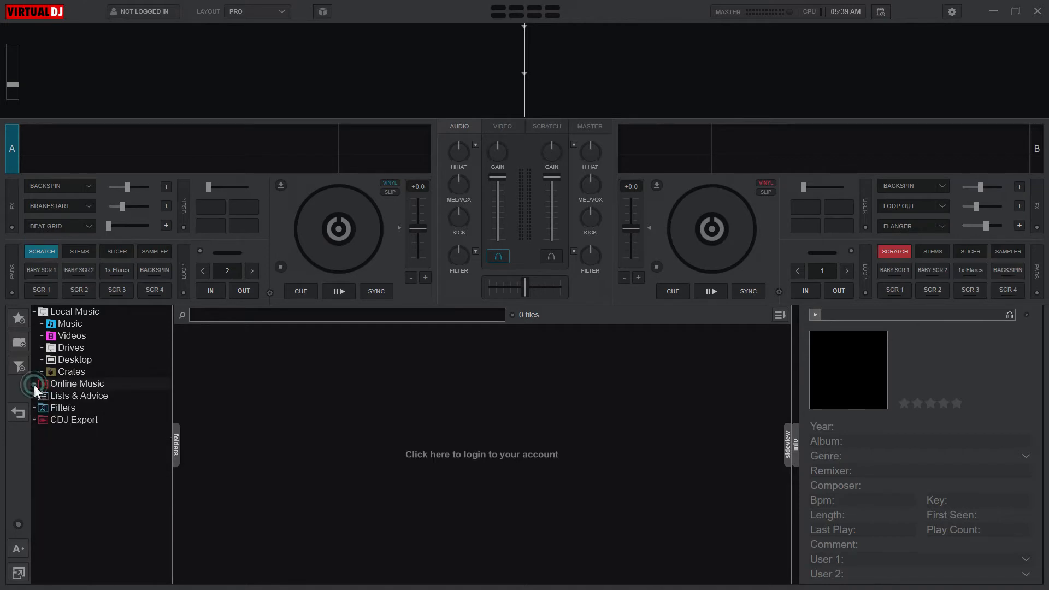
Expand the Music folder under Local Music and view the contents of its _Serato_ subfolder
click(42, 324)
click(63, 322)
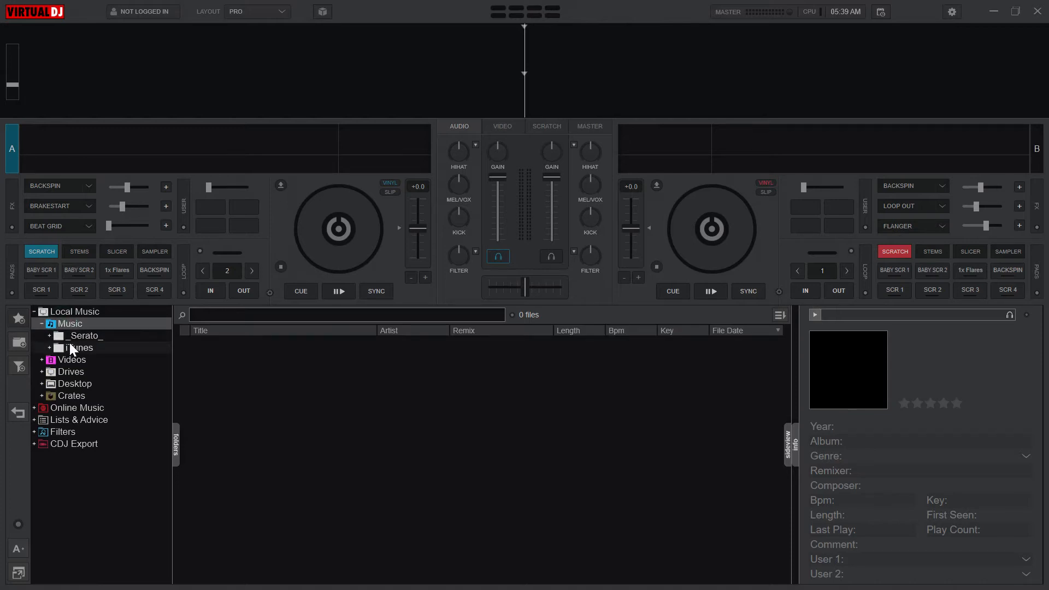
double_click(68, 337)
double_click(68, 336)
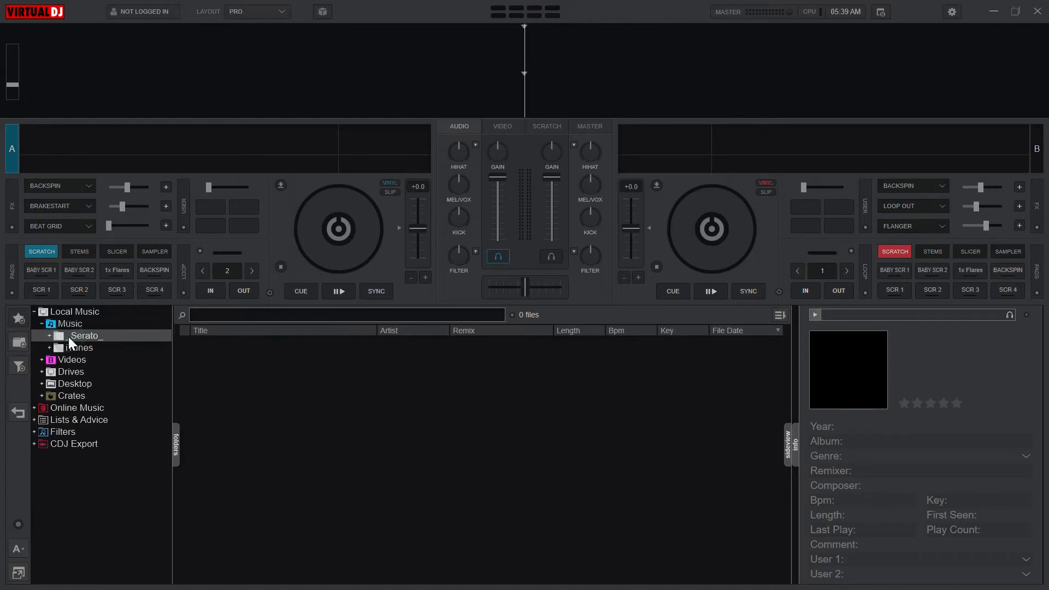
Expand Drives, New Volume (F:) and my downs, and browse the music and videos folder
click(41, 371)
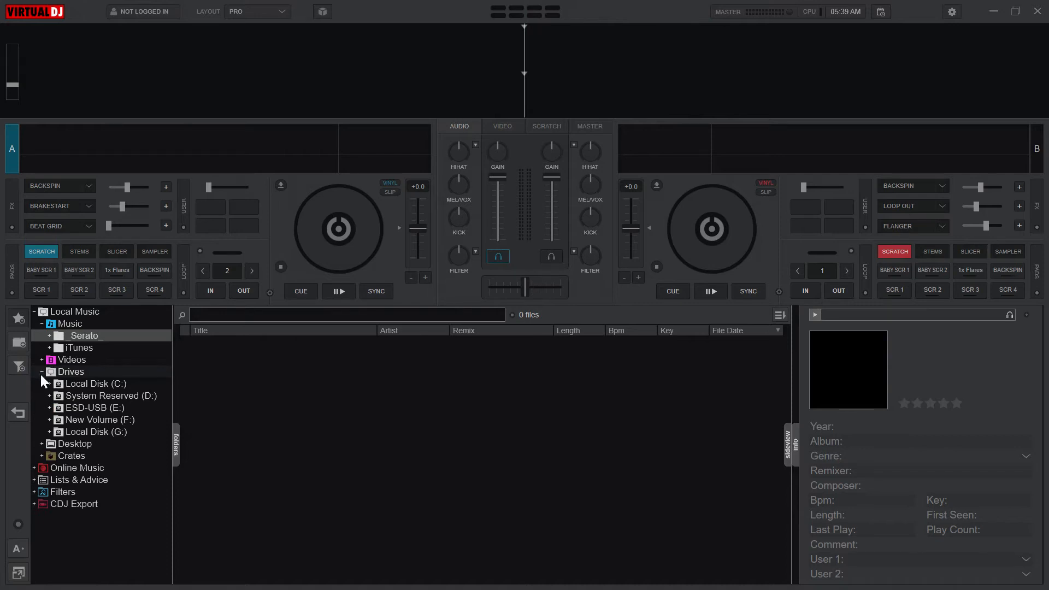
click(48, 418)
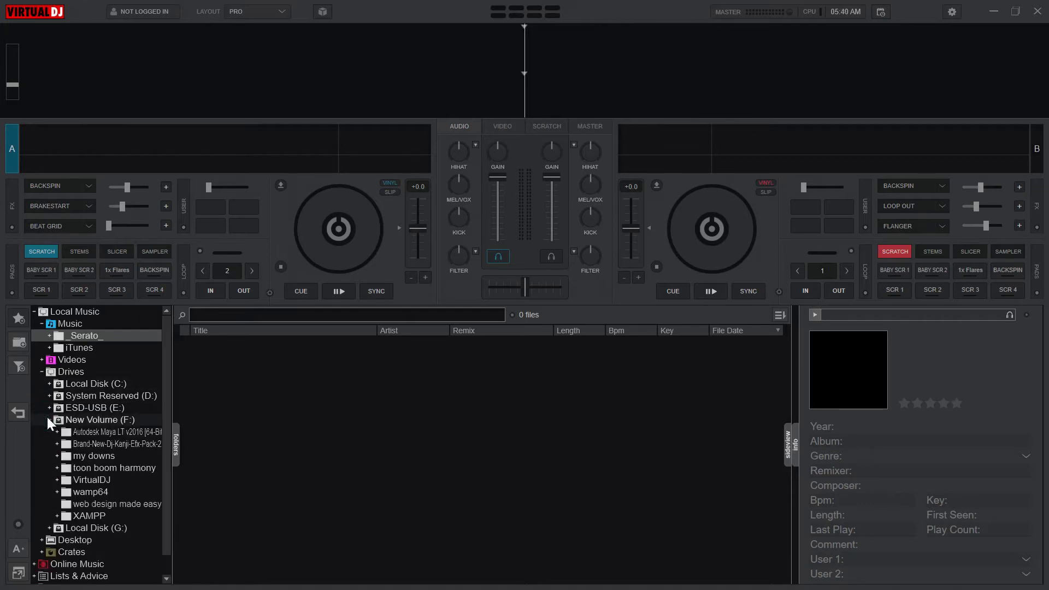
click(57, 455)
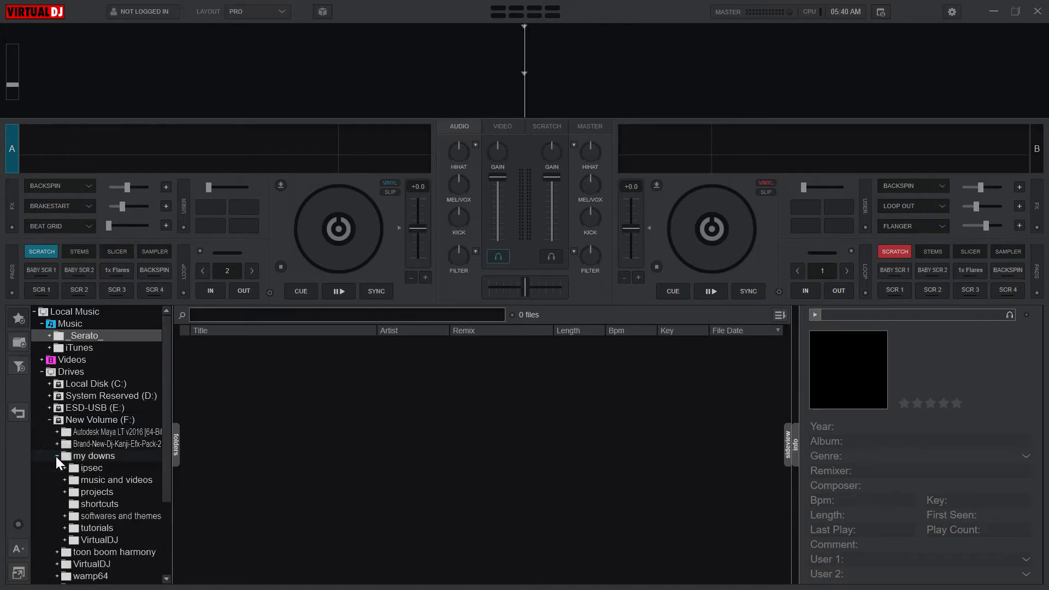
click(82, 483)
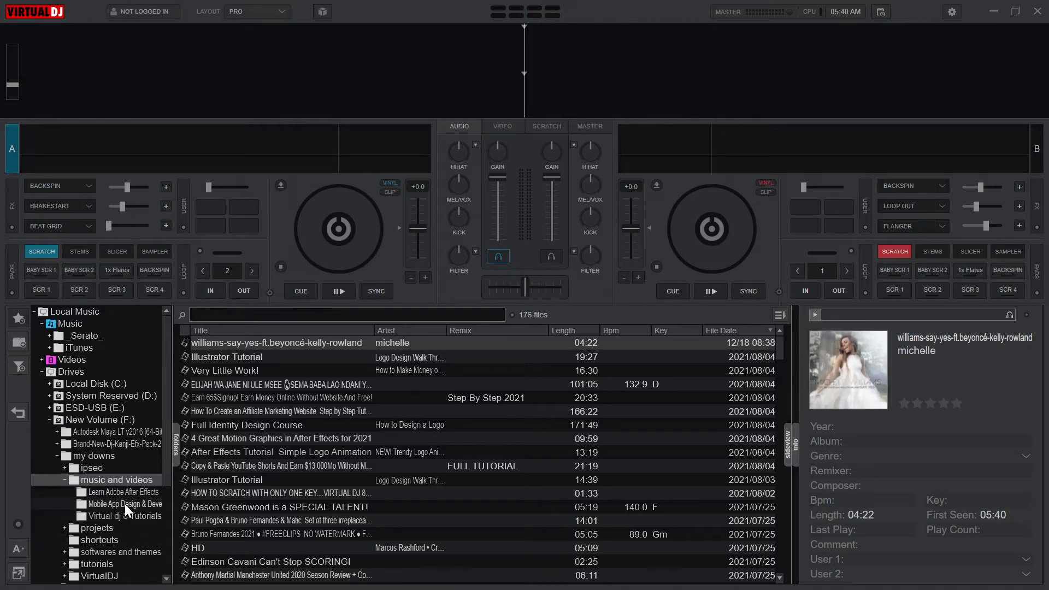
drag(170, 437, 168, 514)
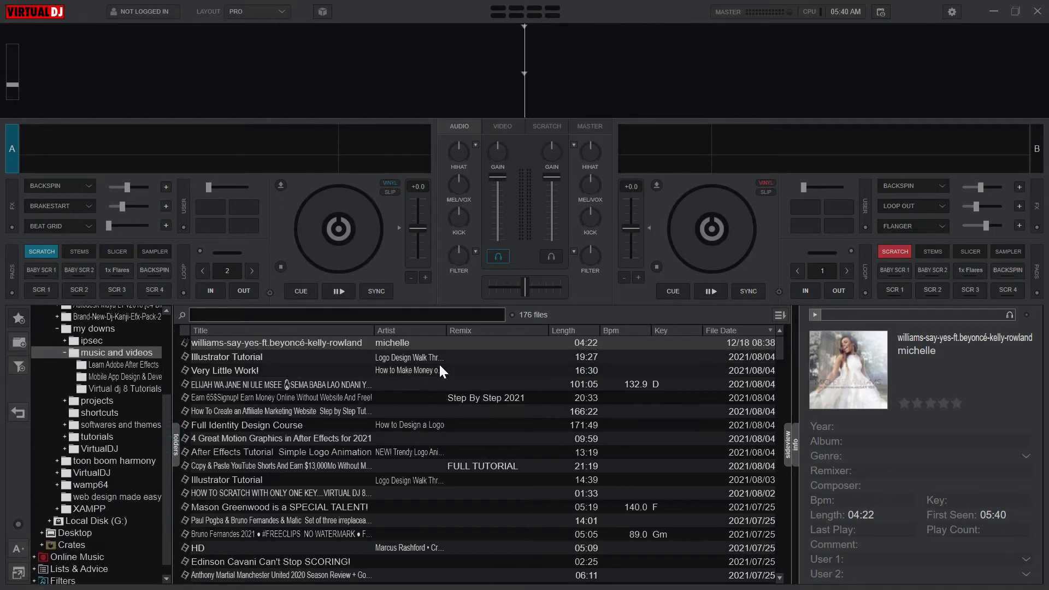
Widen the track info area and show the sideview beside it, with the AUDIO FX samples laid out as a grid
drag(792, 422, 746, 418)
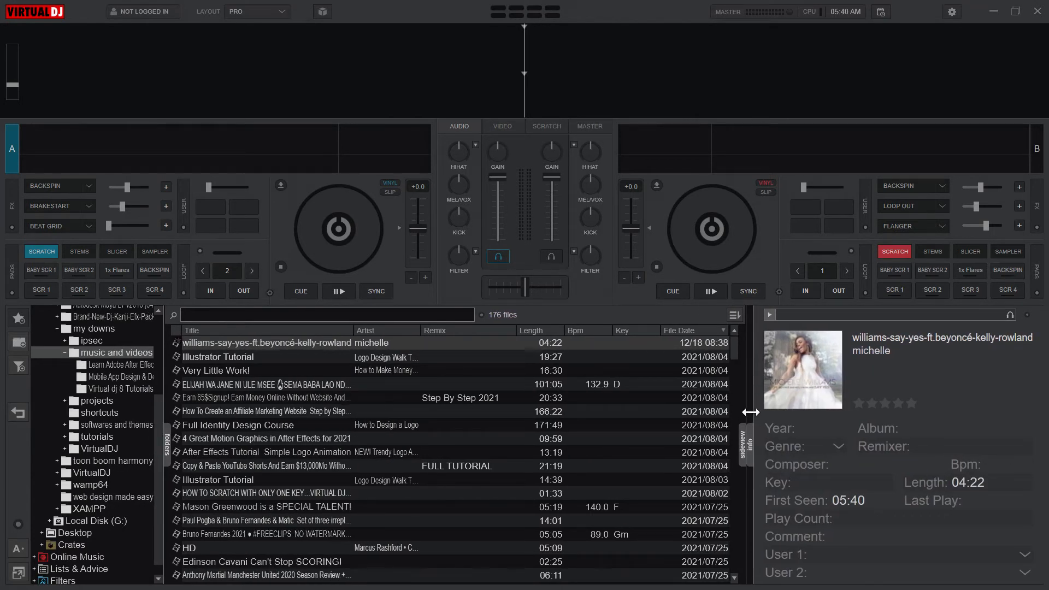
mouse_move(741, 412)
mouse_down()
mouse_move(710, 415)
mouse_move(744, 415)
mouse_up()
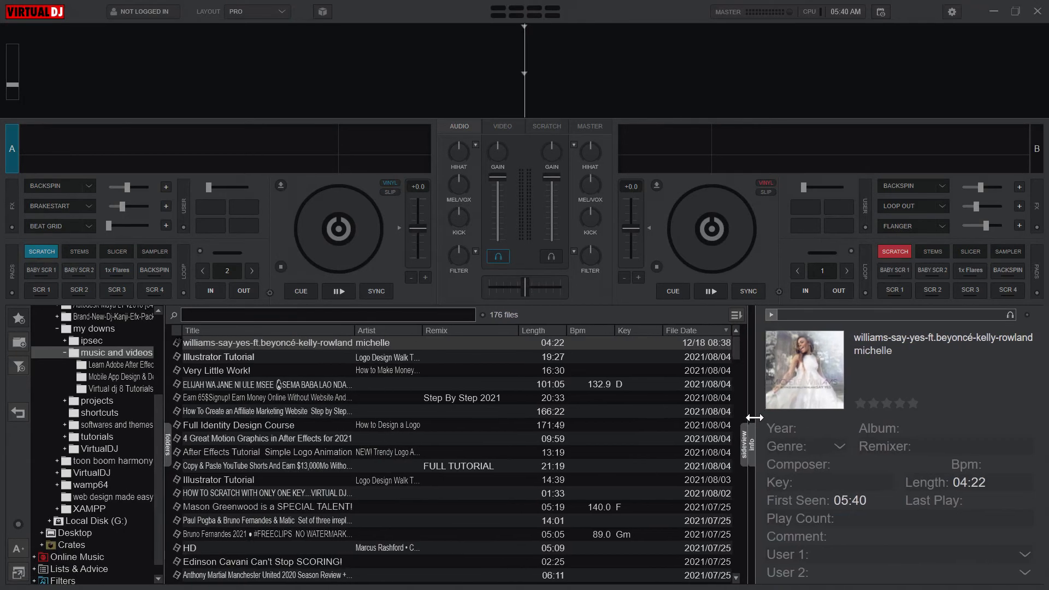
click(742, 445)
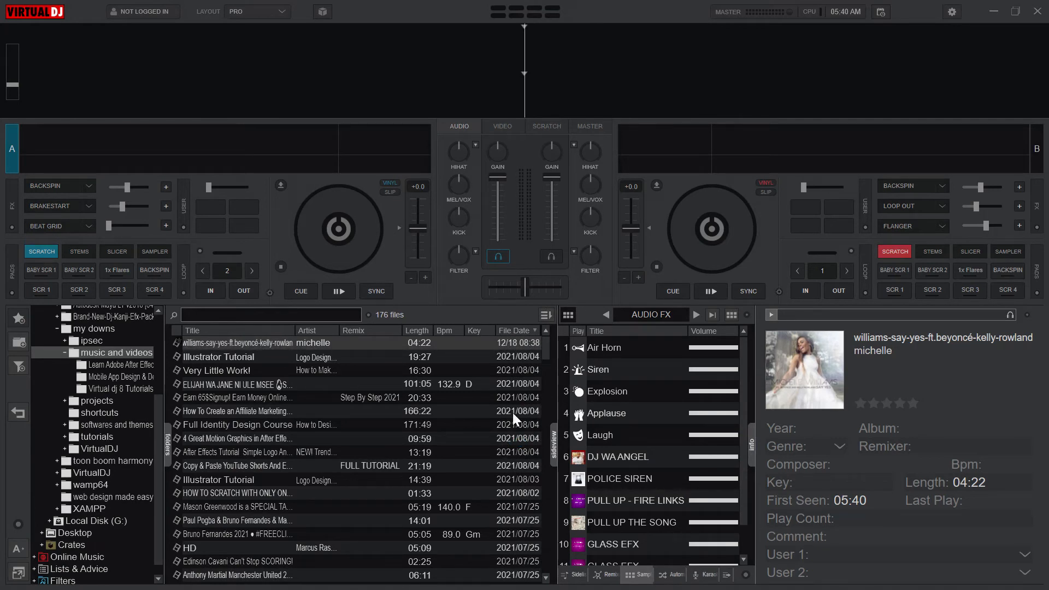
click(730, 315)
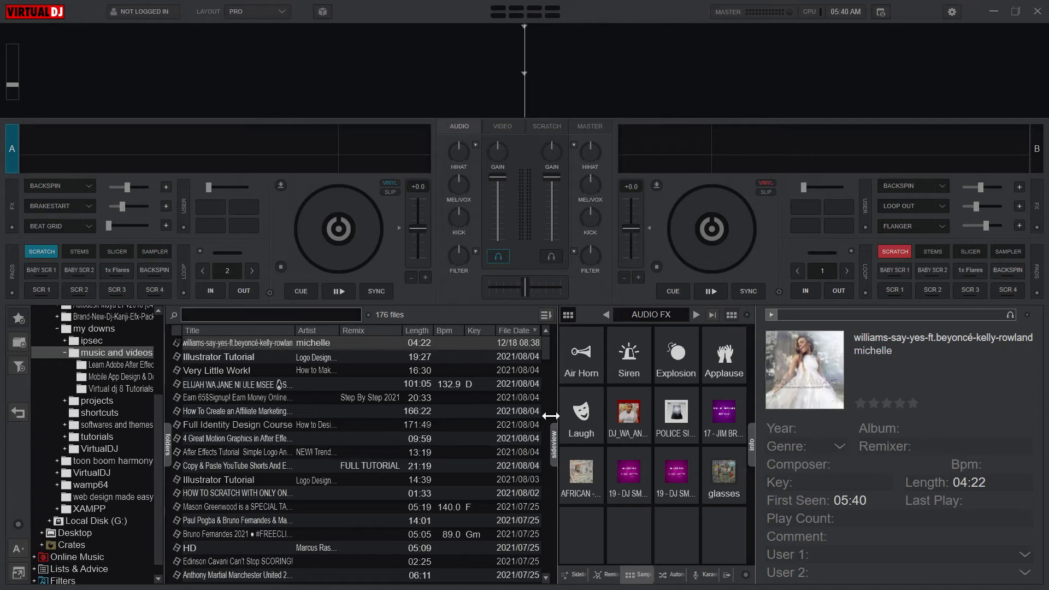
drag(555, 414, 312, 419)
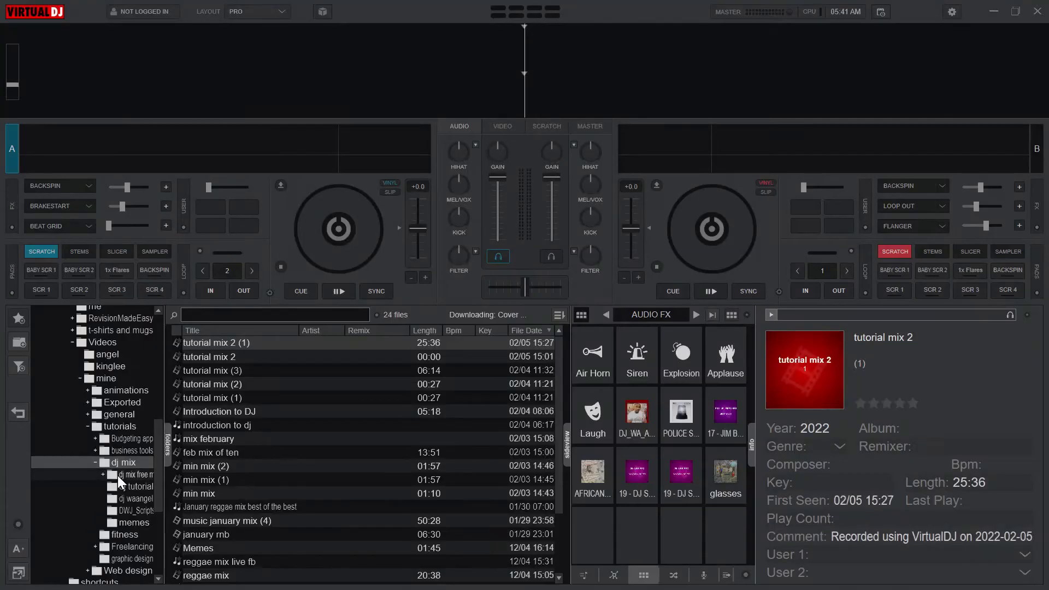
From the dj mix free folder inside dj mix, load NEFFEX's Addict onto deck A and A Year Ago onto deck B
click(117, 475)
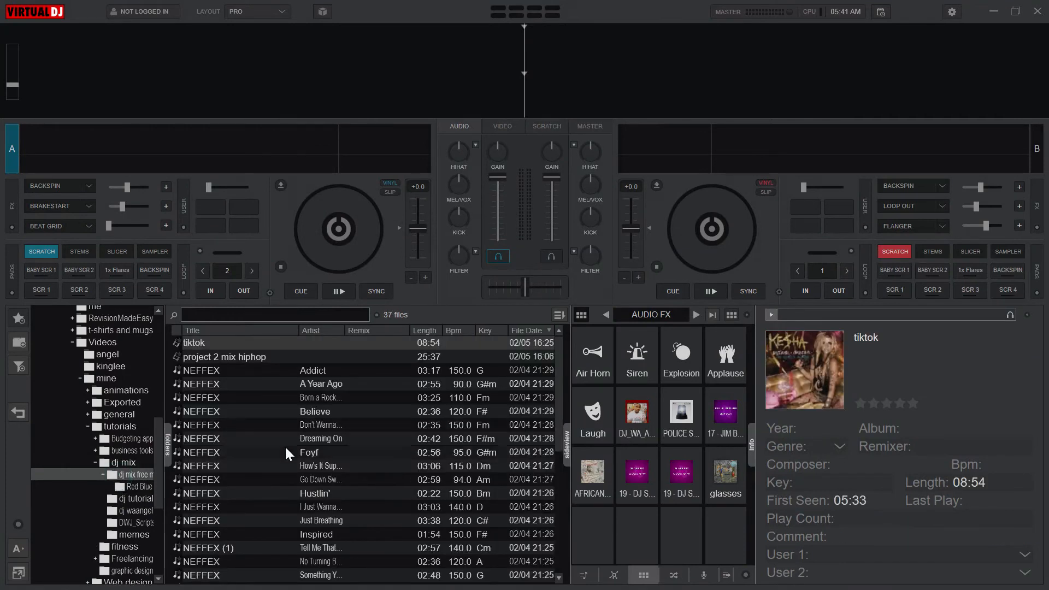
double_click(221, 371)
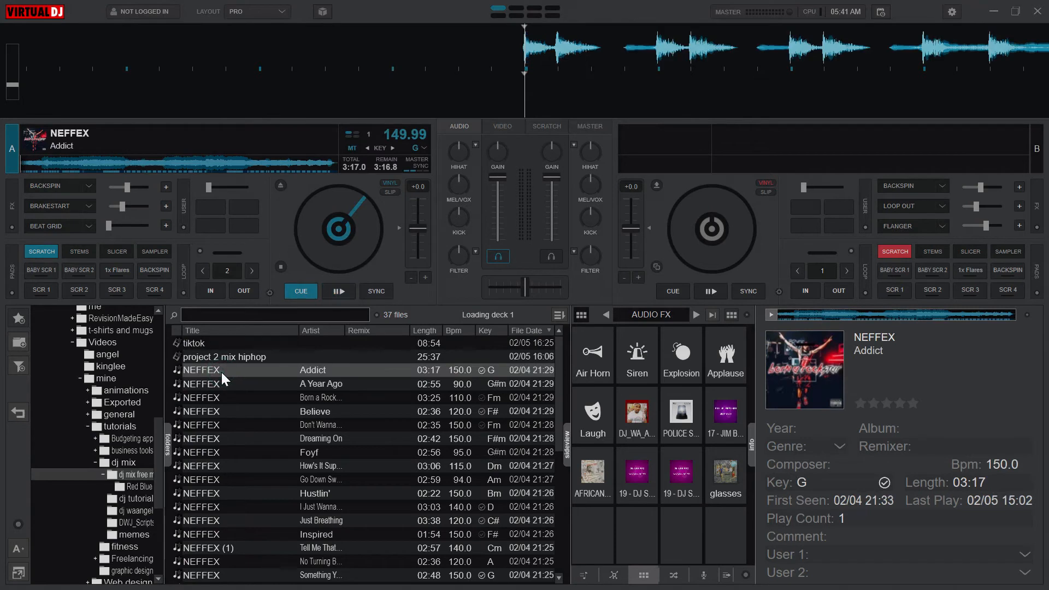
double_click(221, 372)
drag(207, 385, 801, 140)
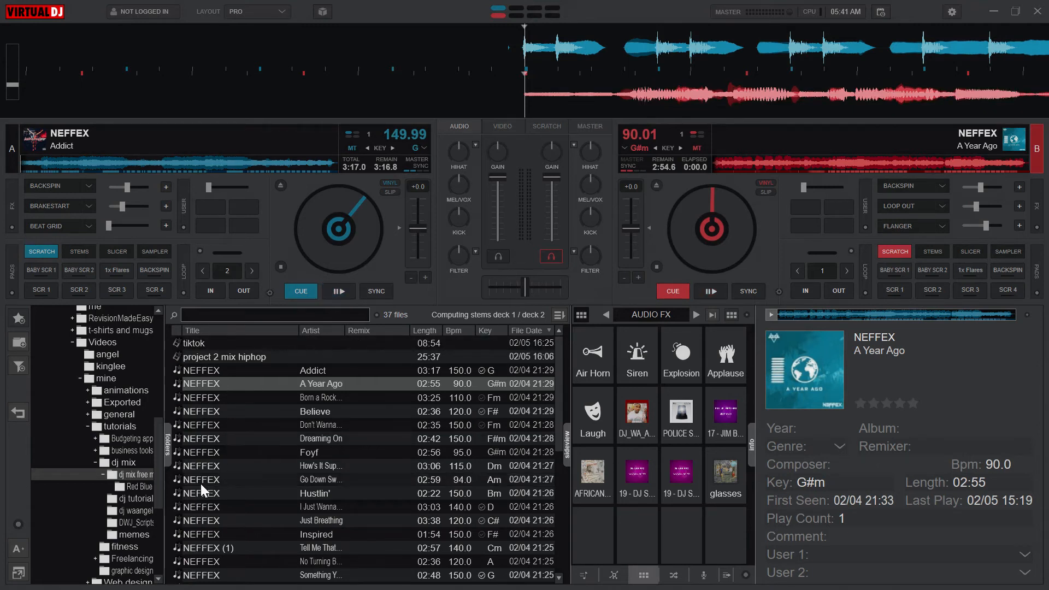
Load Go Down Swinging onto deck B, and replace deck A's track first with A Year Ago and finally with Go Down Swinging
drag(201, 481, 785, 156)
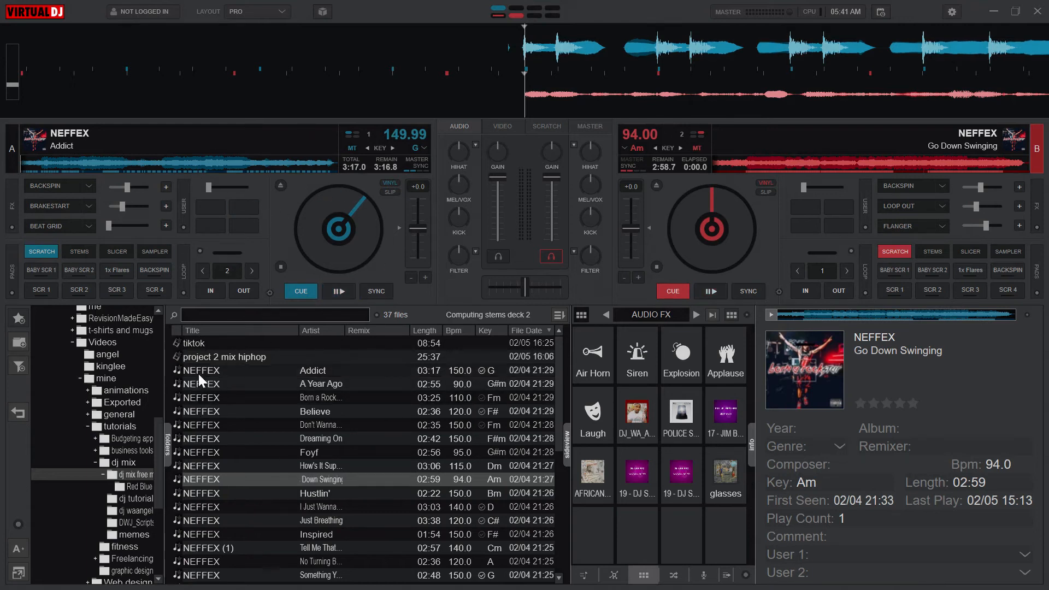
drag(197, 379, 81, 132)
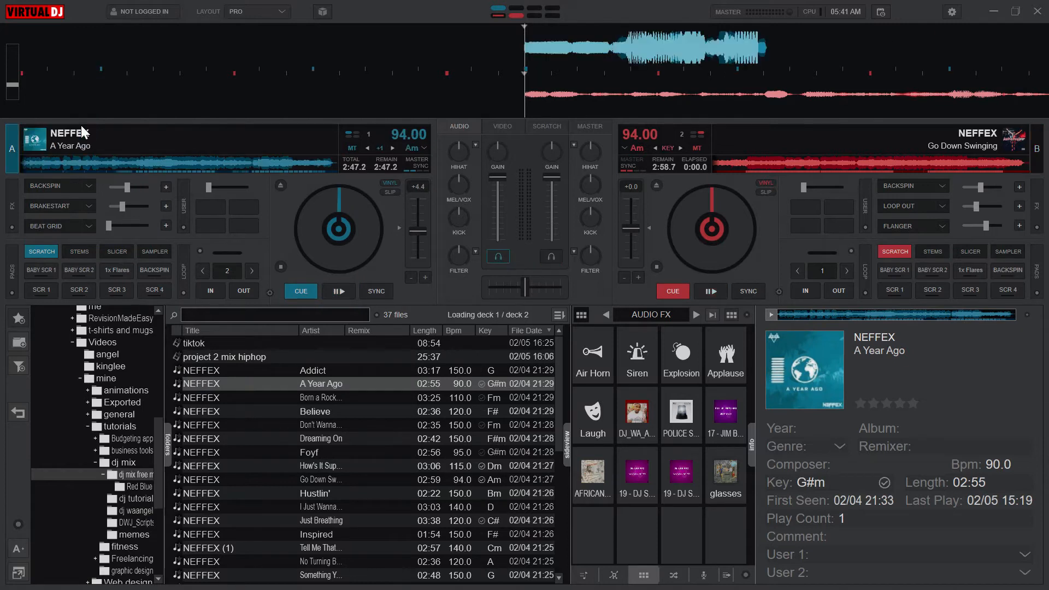
click(215, 451)
double_click(199, 481)
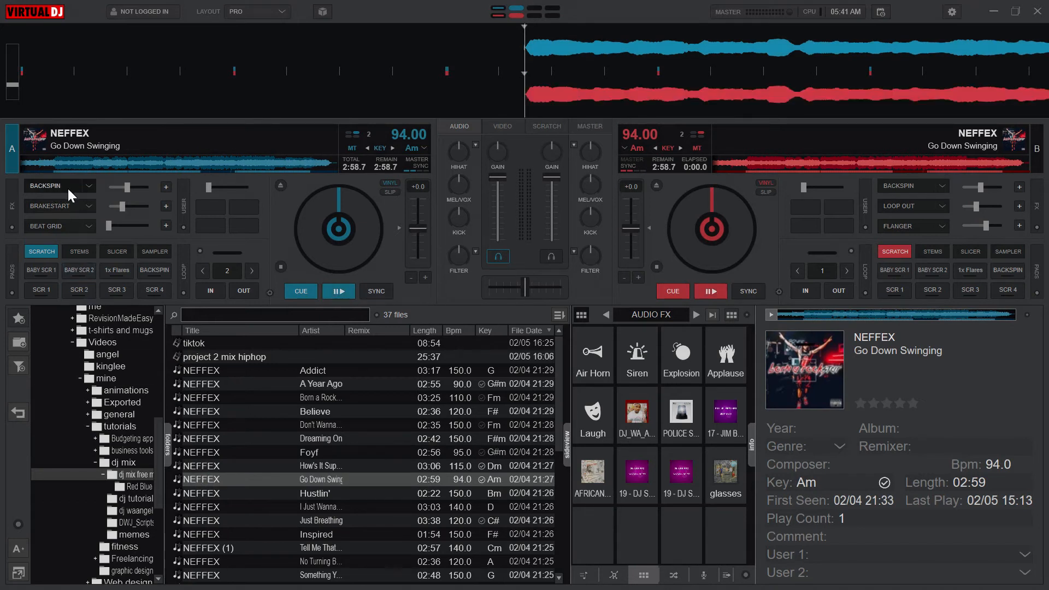
Try BrakeStart in deck A's first effect slot, and set the slot back to Backspin
click(88, 184)
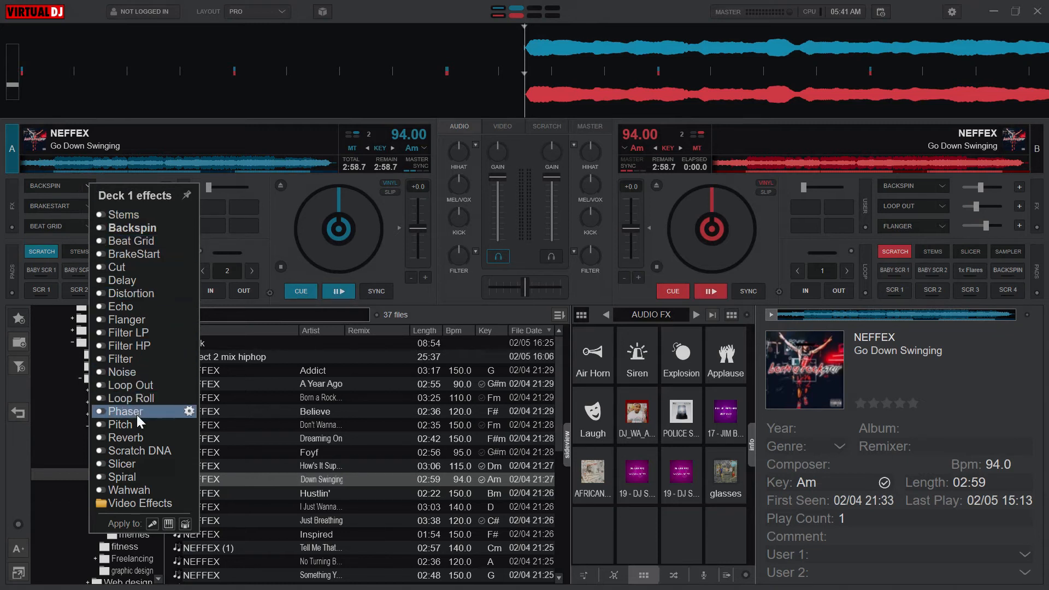
click(147, 254)
click(88, 185)
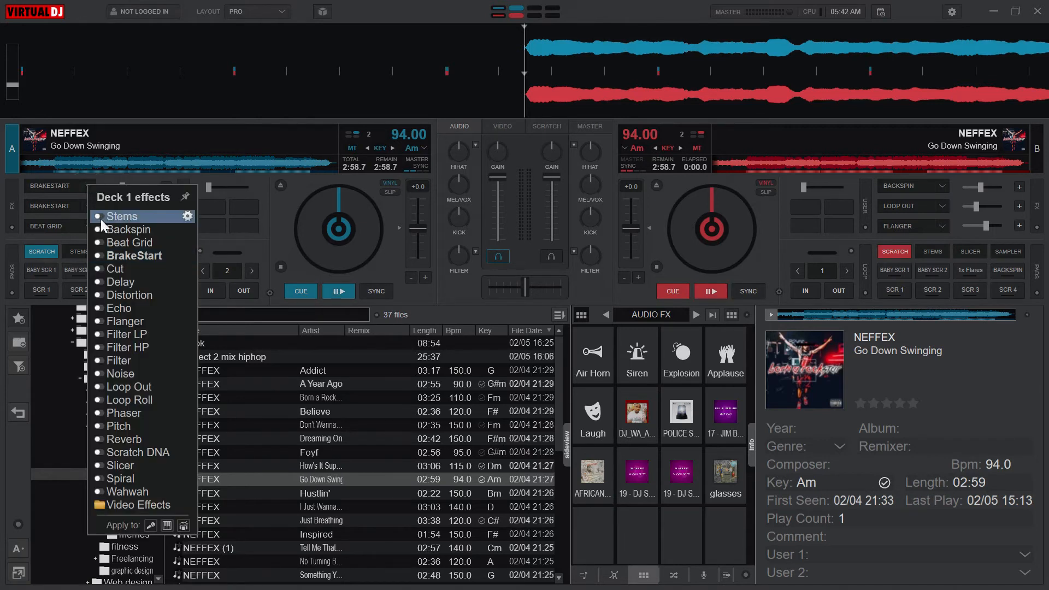
click(110, 229)
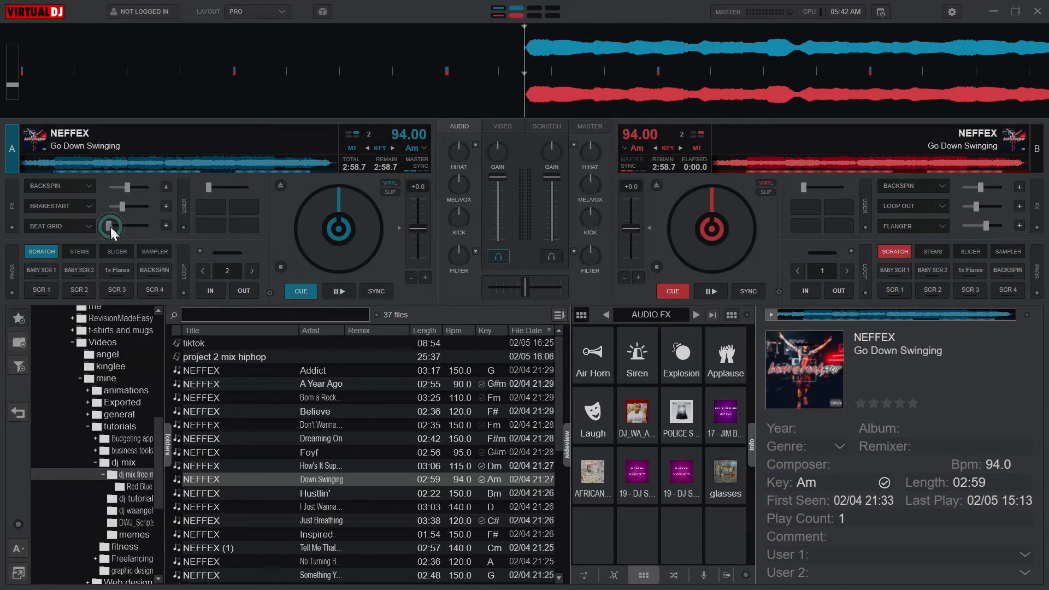
Set deck A's second effect slot to Loop Out, and the third effect slot on both decks to BrakeStart
click(88, 201)
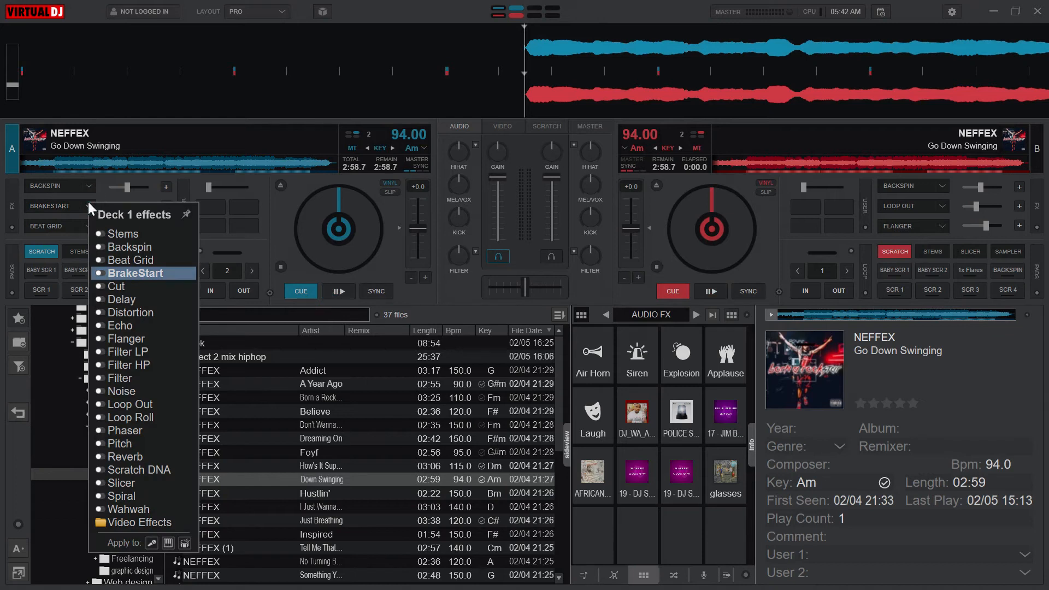
click(129, 404)
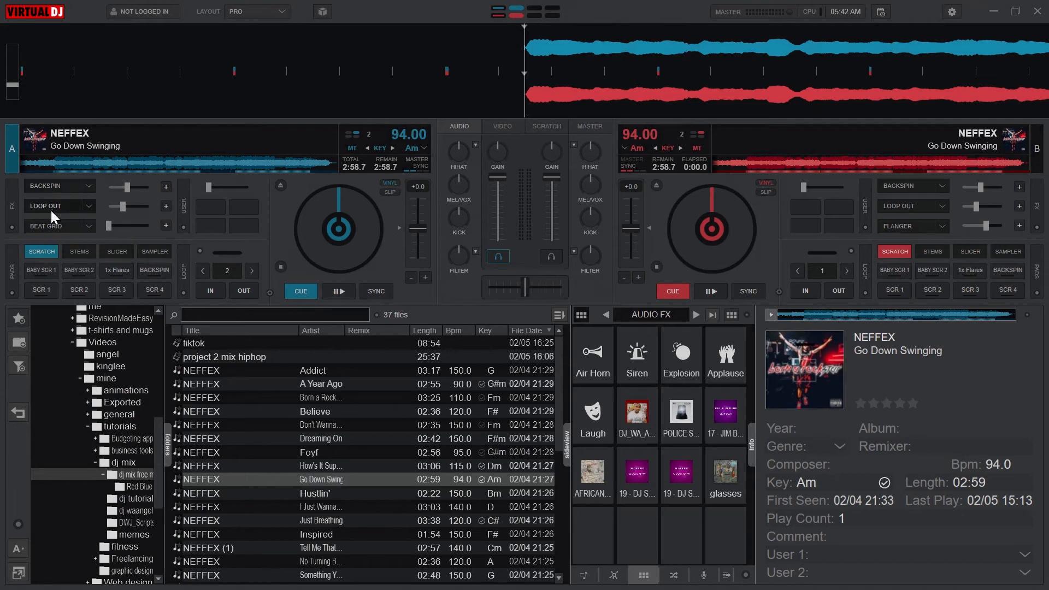
click(87, 225)
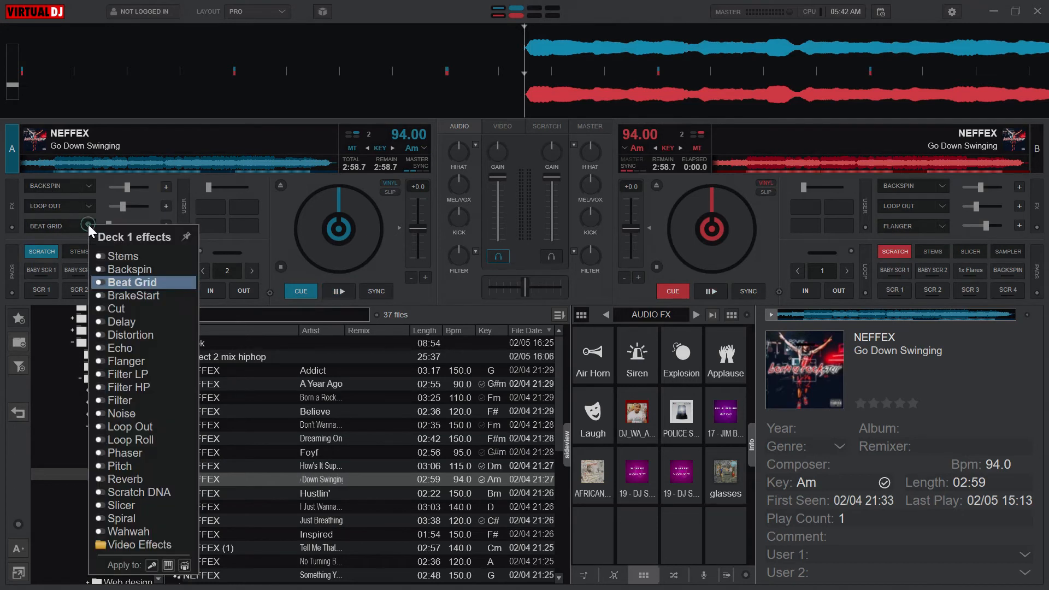
click(125, 292)
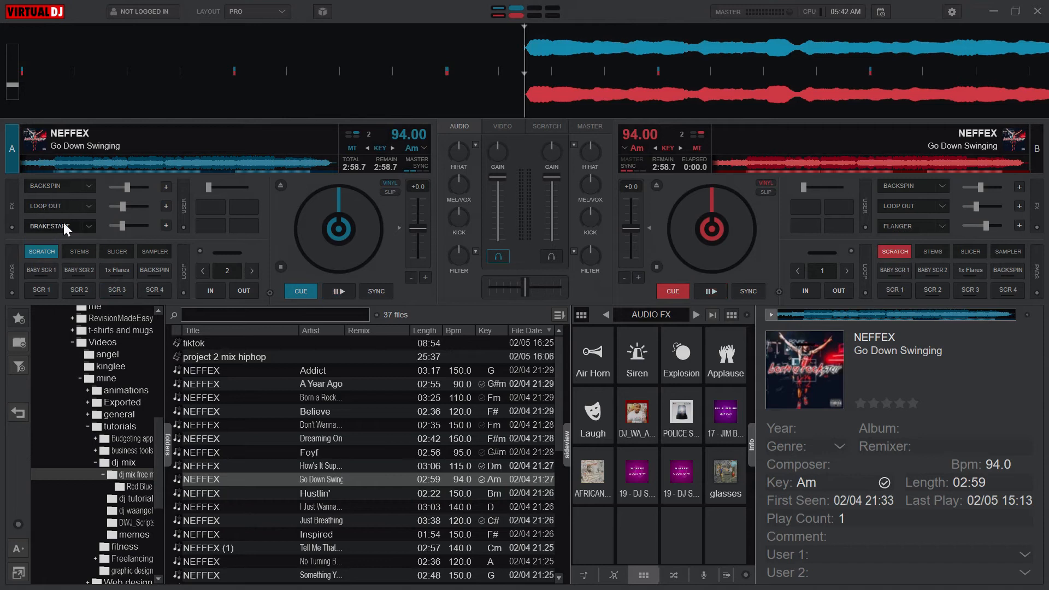
click(942, 224)
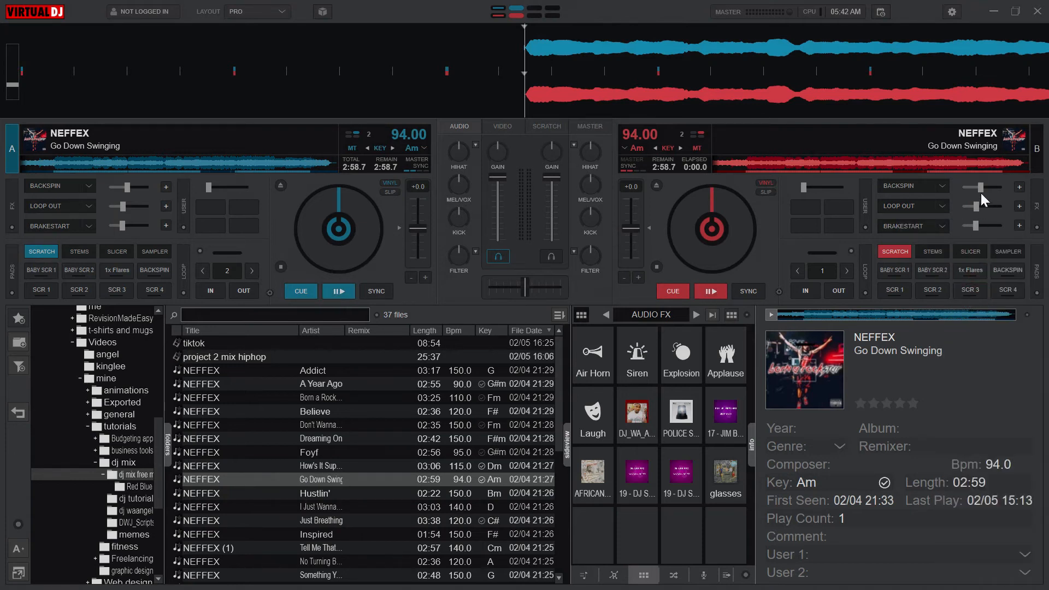
Adjust the effect sliders on both decks so each deck's three sliders line up slightly below their middle
mouse_move(979, 187)
drag(978, 188, 979, 226)
mouse_move(981, 208)
mouse_move(129, 188)
mouse_down()
mouse_move(146, 206)
mouse_move(123, 205)
mouse_up()
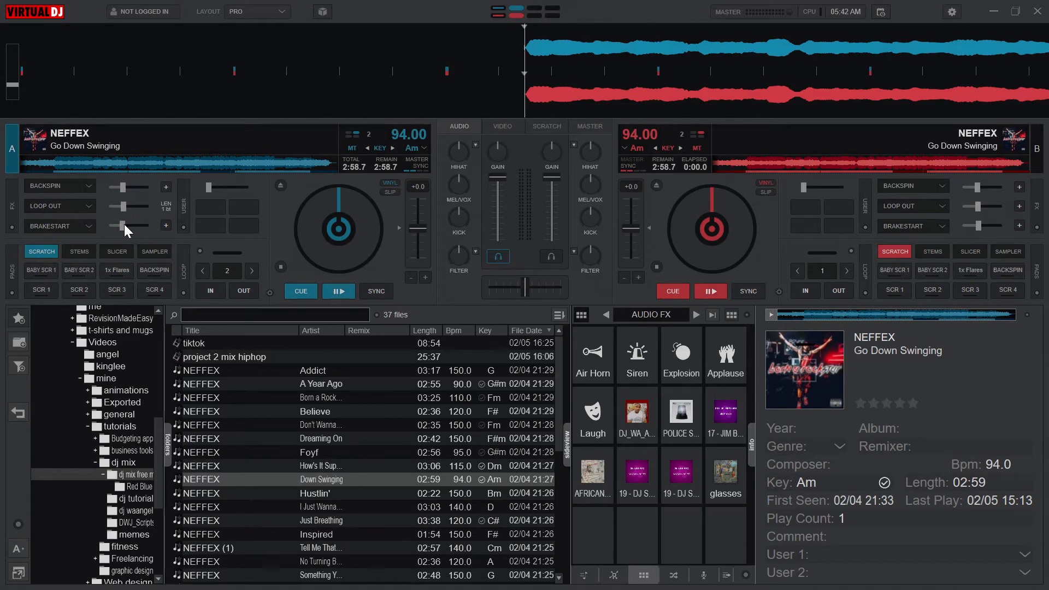
mouse_move(122, 225)
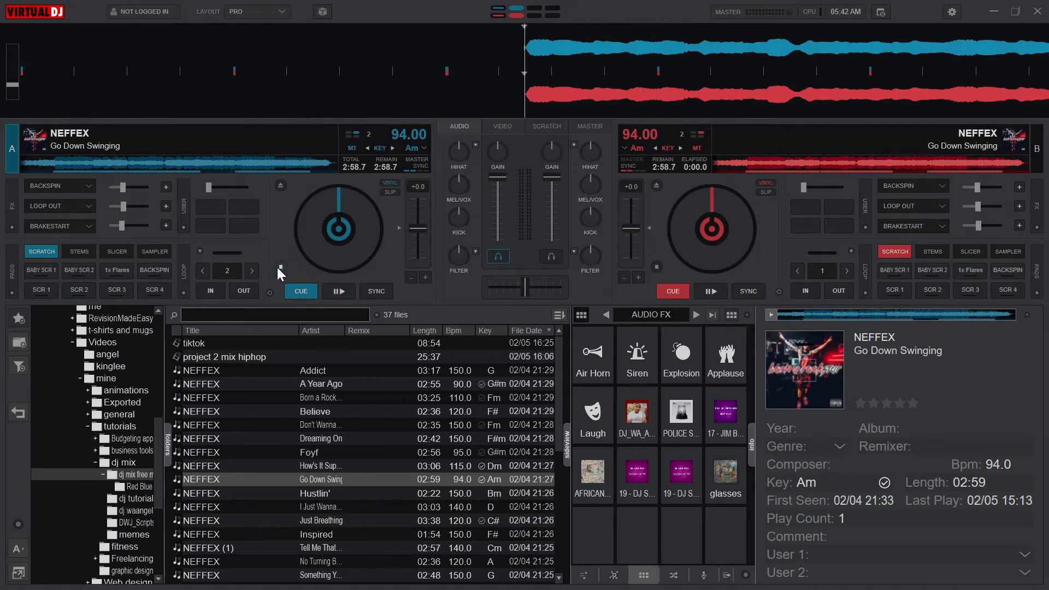
Load Foyf onto deck A, and try the cue controls on both decks and the sync control on deck B
click(301, 292)
click(679, 294)
double_click(232, 452)
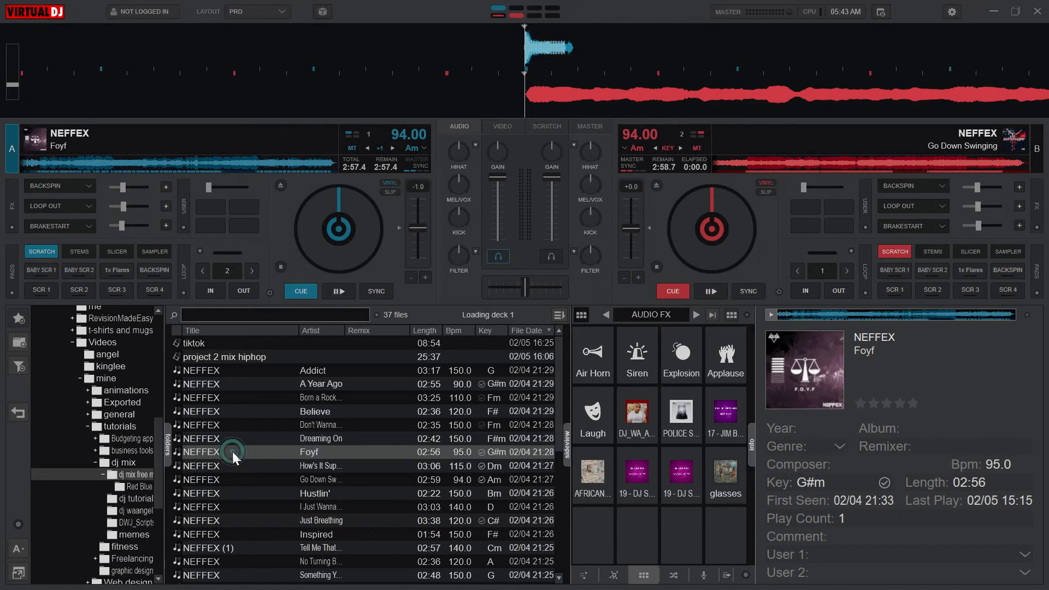
click(306, 294)
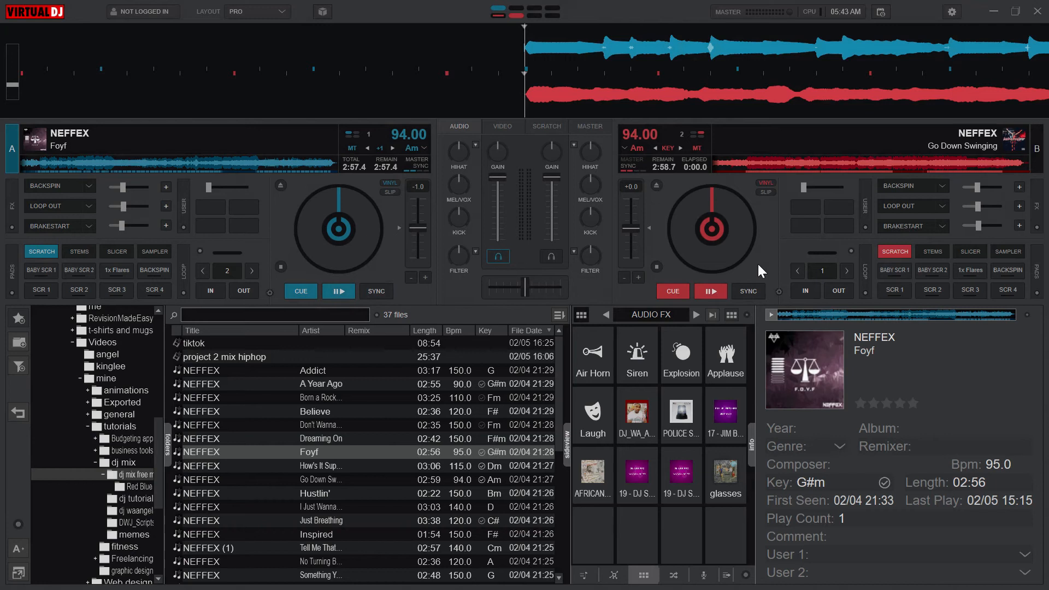
click(759, 293)
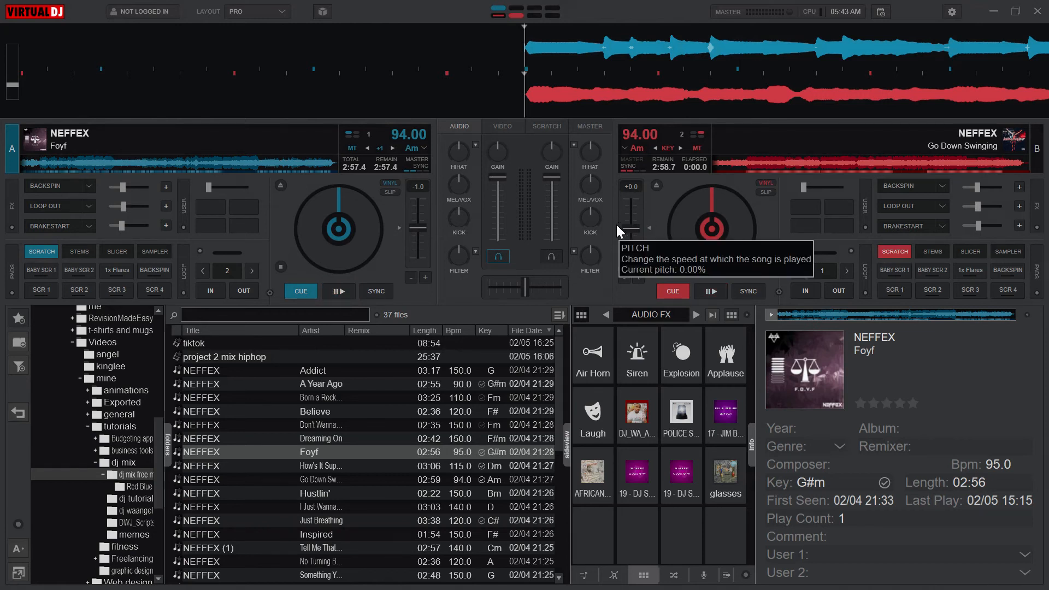
Look through the pad pages available for deck A's scratch pads, keeping the scratch page
right_click(45, 253)
right_click(34, 250)
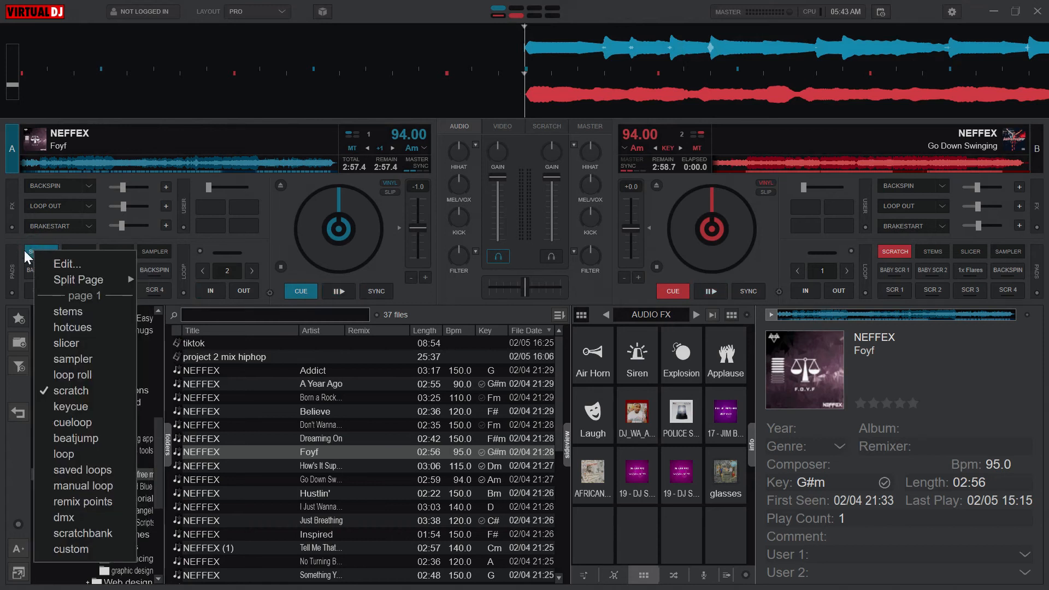
click(277, 237)
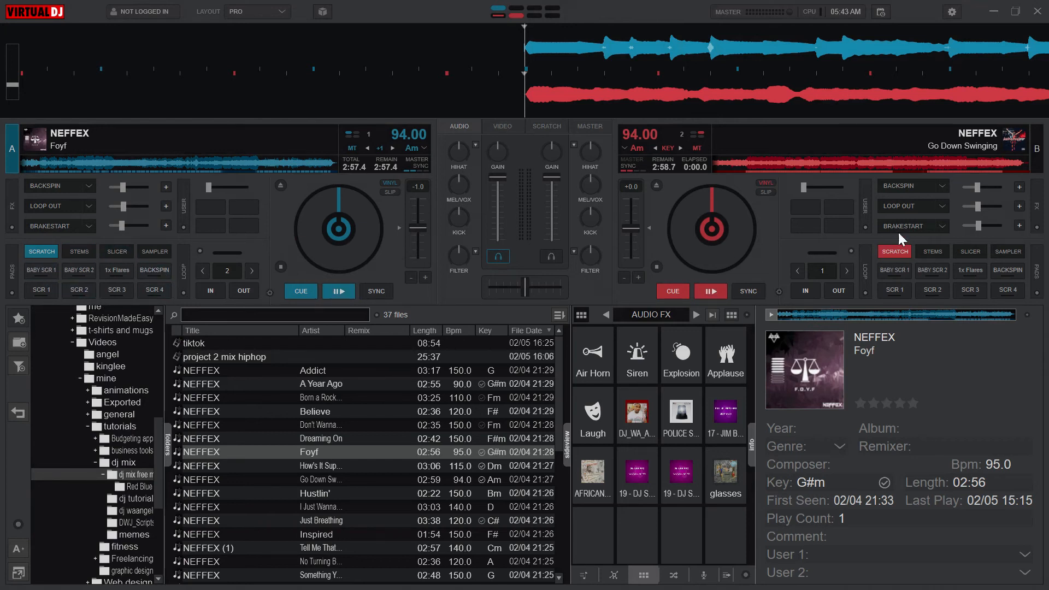
Set deck B's first pad page to scratch
click(881, 254)
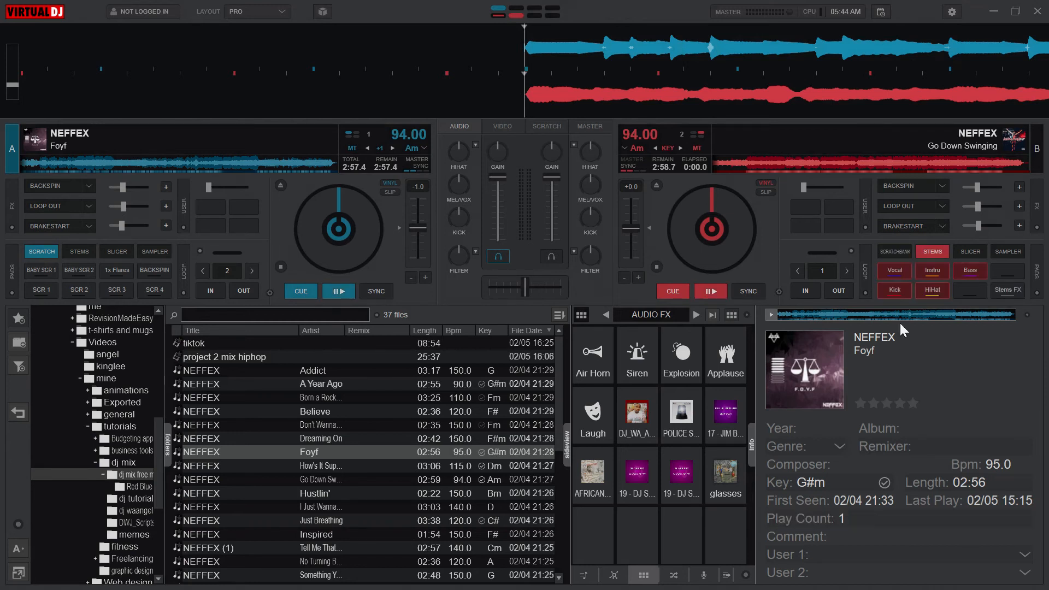
right_click(885, 252)
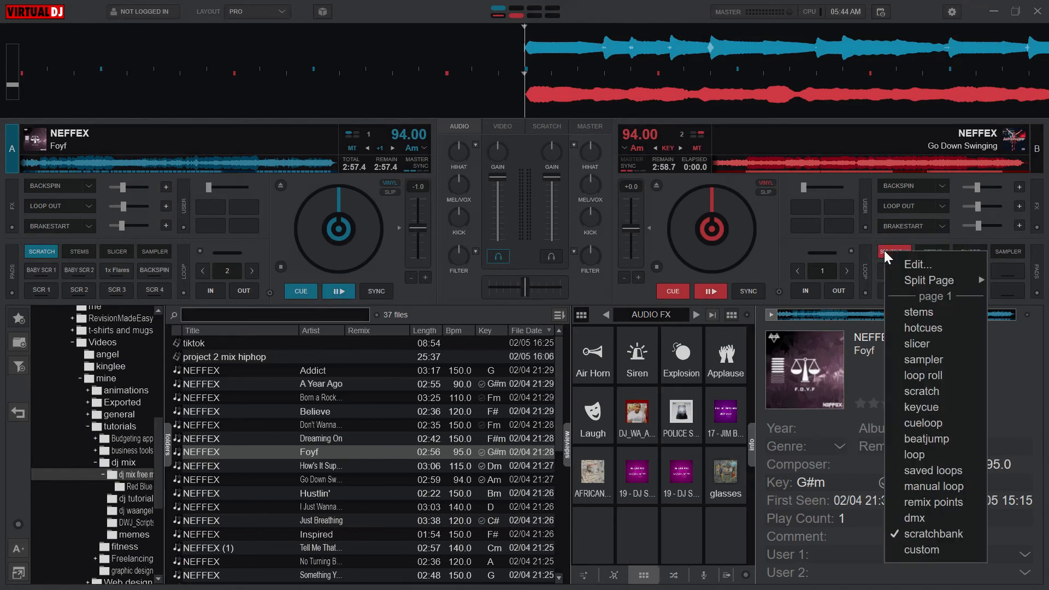
click(919, 394)
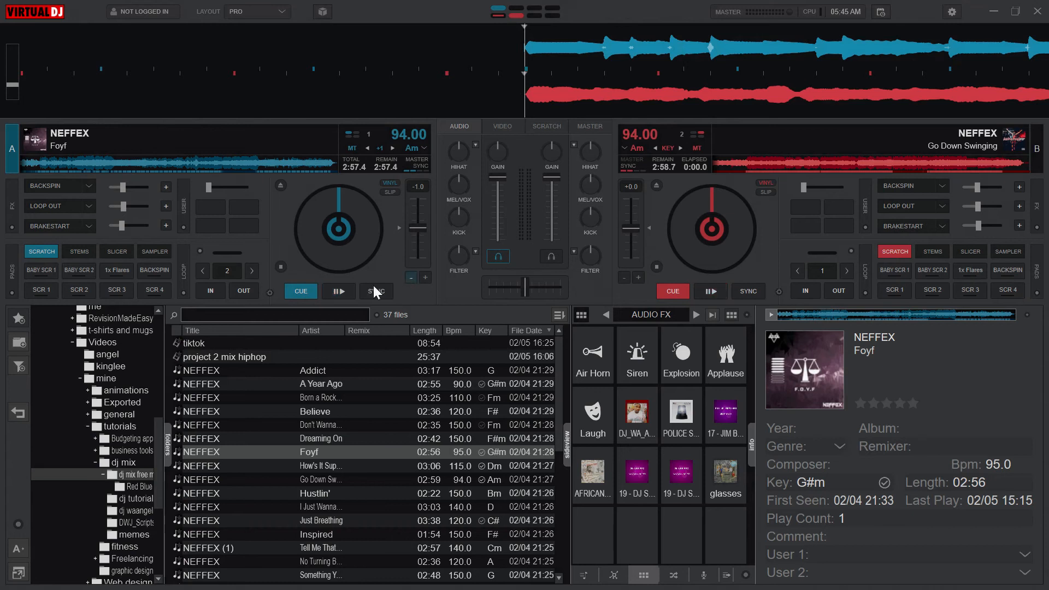
Check deck A's pad page list without changing it, and try out the scratch pads, from Baby Scr and 1x Flares to Scr 4
right_click(33, 251)
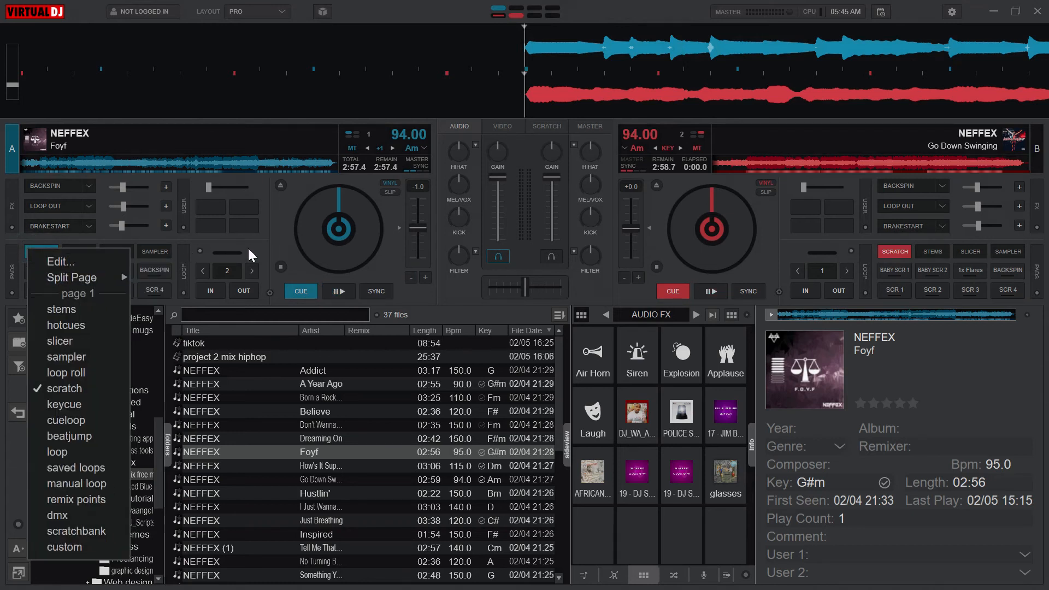
click(248, 248)
click(41, 271)
click(78, 270)
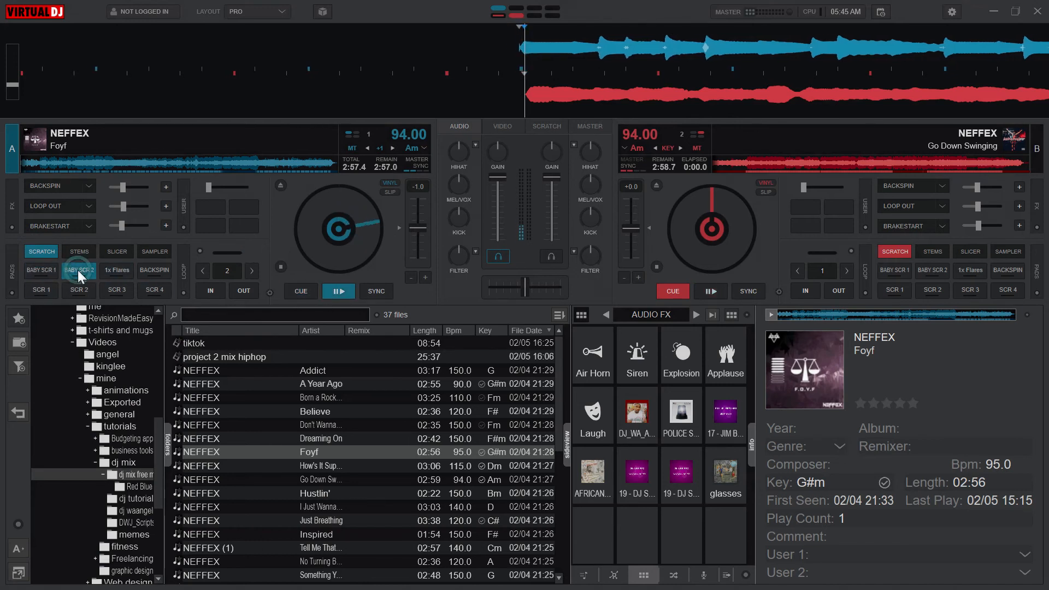
click(123, 267)
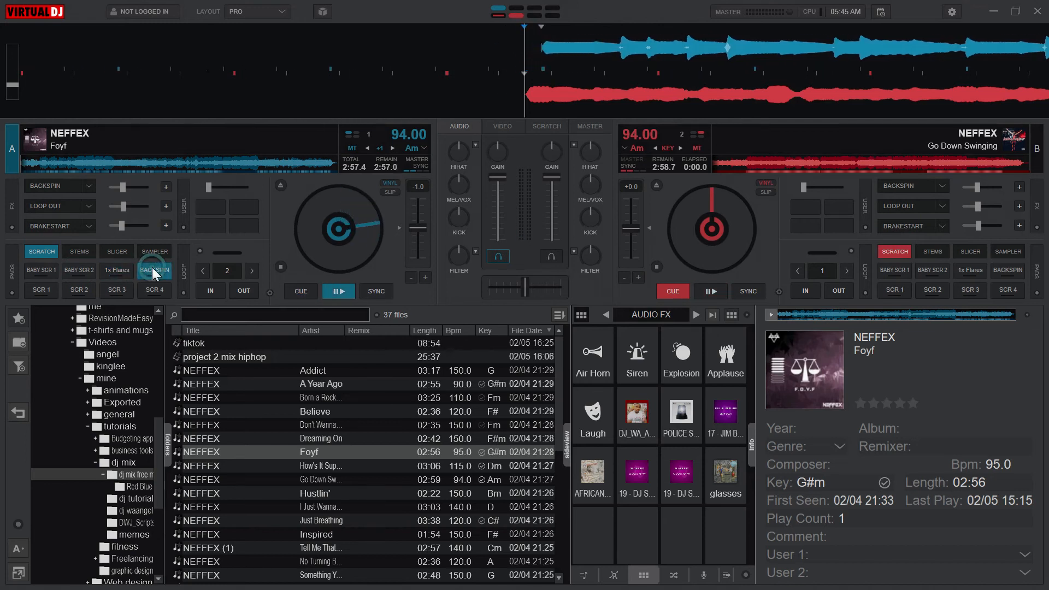
click(44, 285)
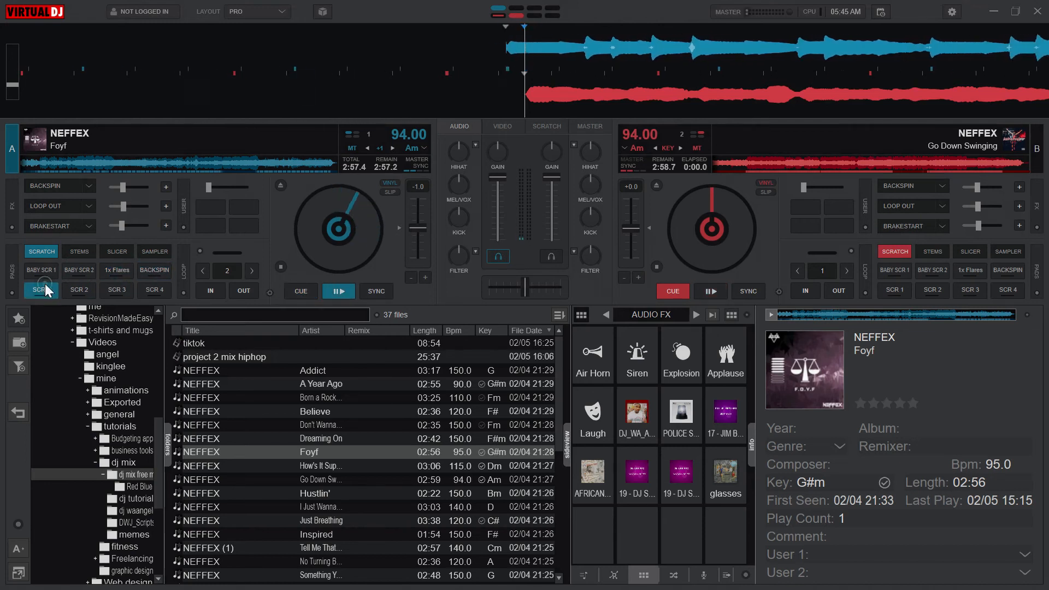
click(74, 292)
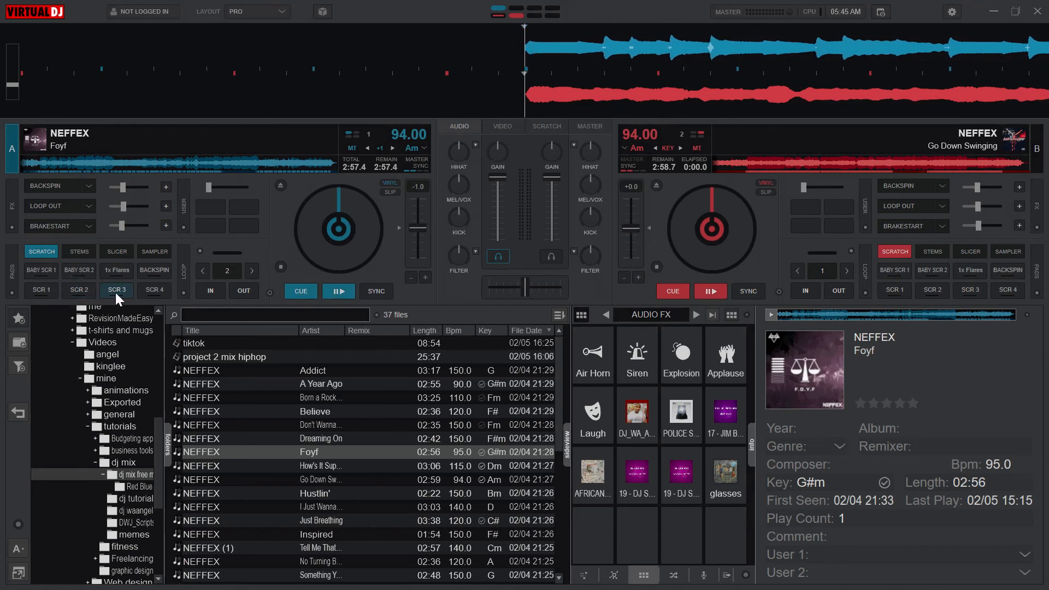
click(148, 294)
click(47, 285)
View deck A's stems pads and switch the deck to its sampler pads
click(88, 252)
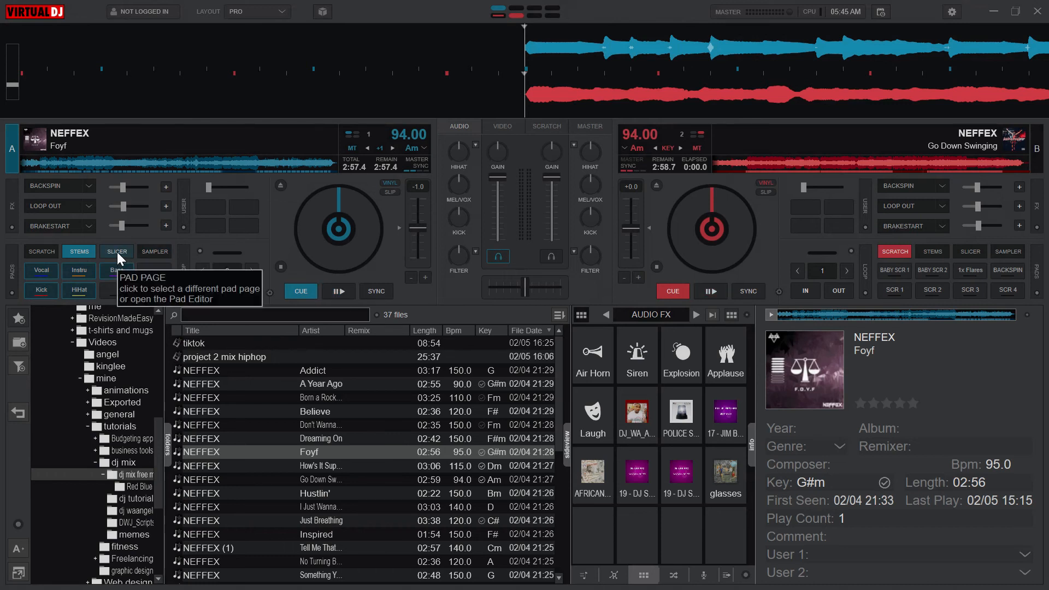
click(159, 251)
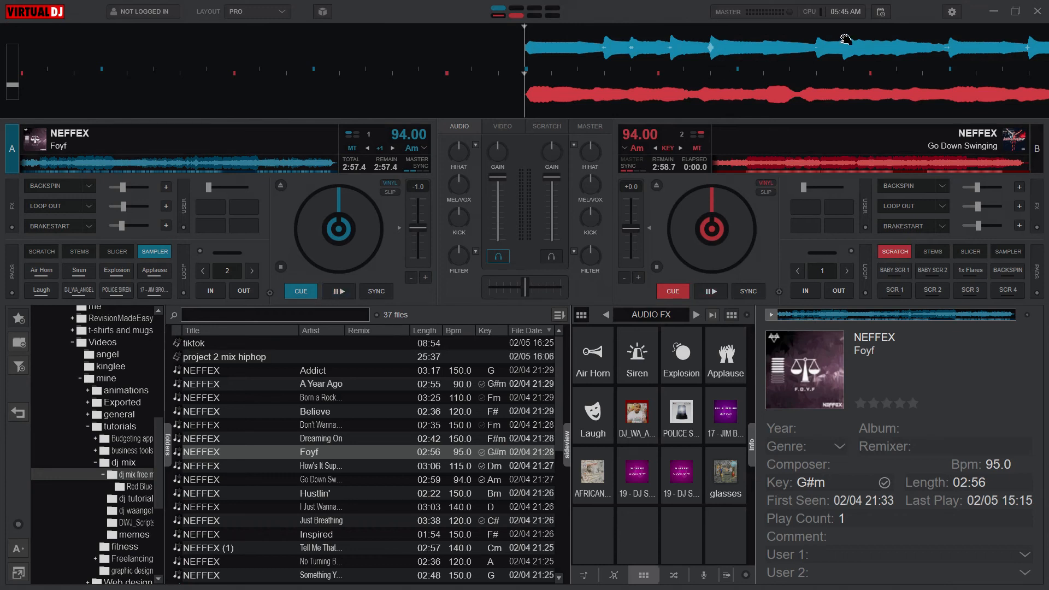
Open the settings and look through the Tutorials, Audio, Interface, Mapping and Options pages
click(952, 12)
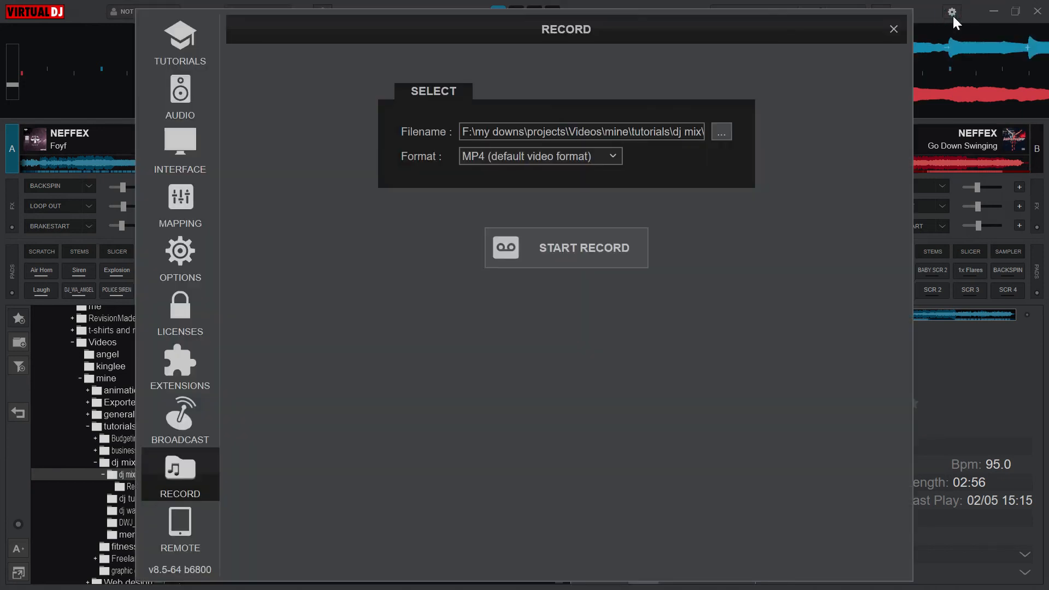
click(191, 62)
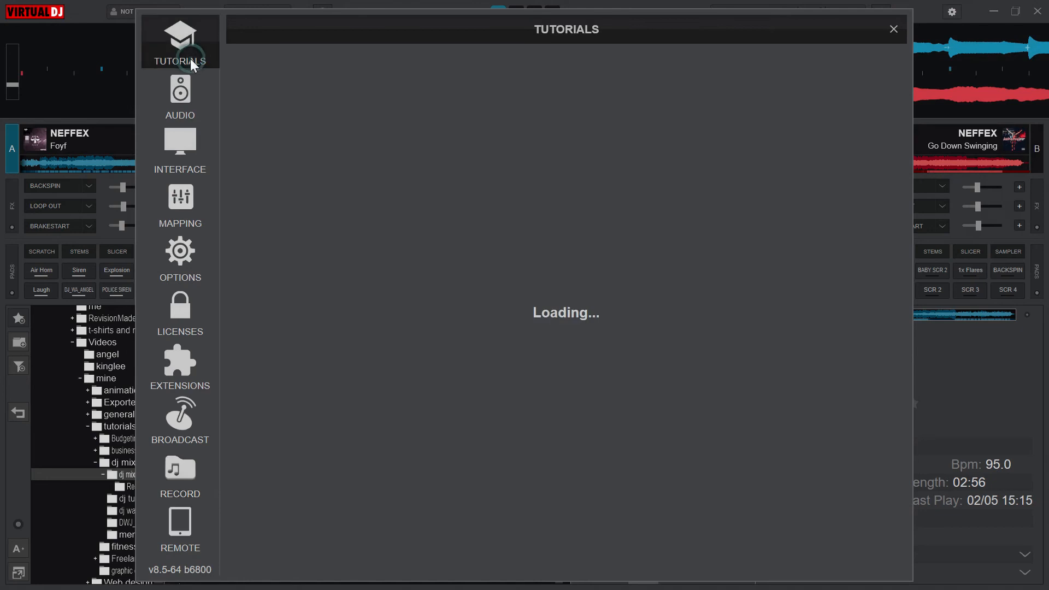
click(187, 89)
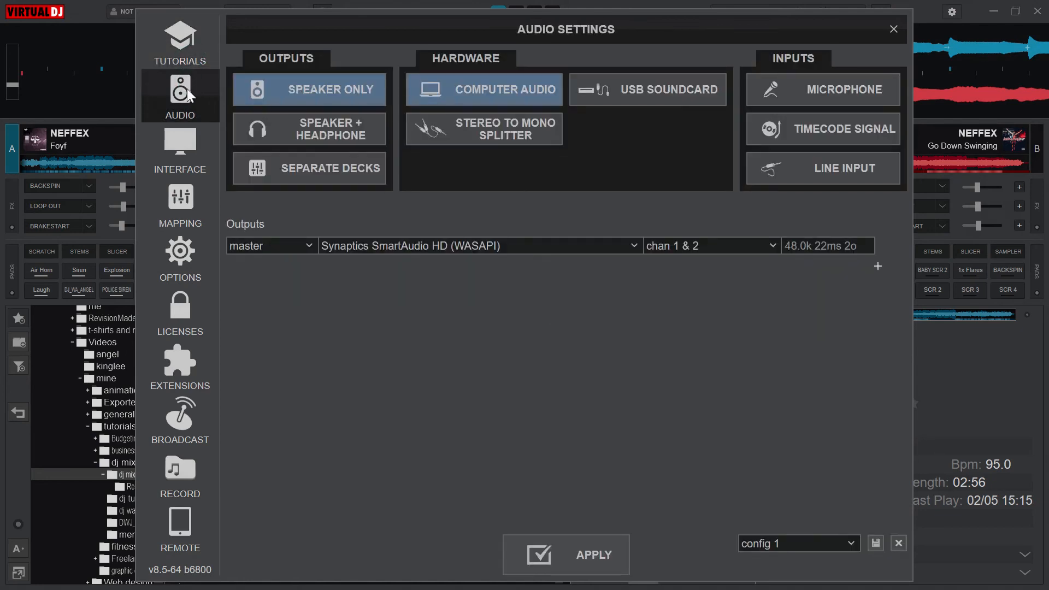
click(185, 140)
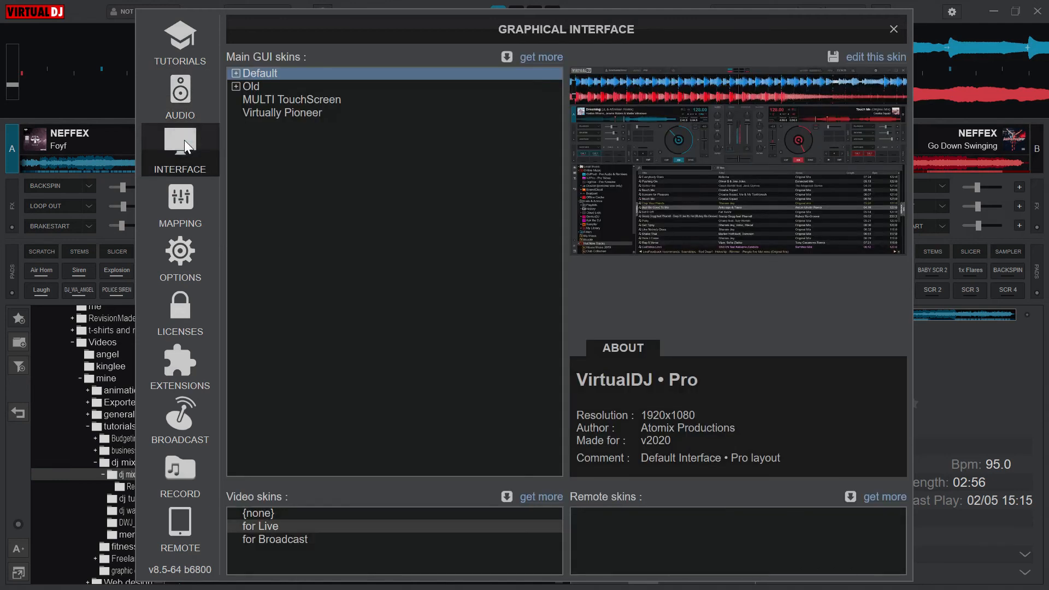
click(181, 200)
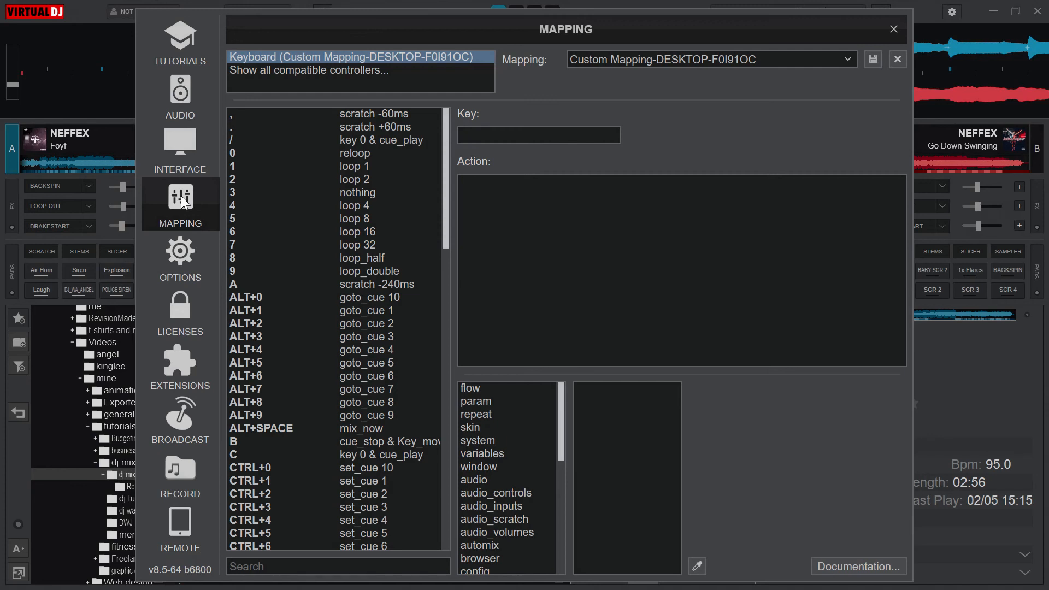
click(194, 264)
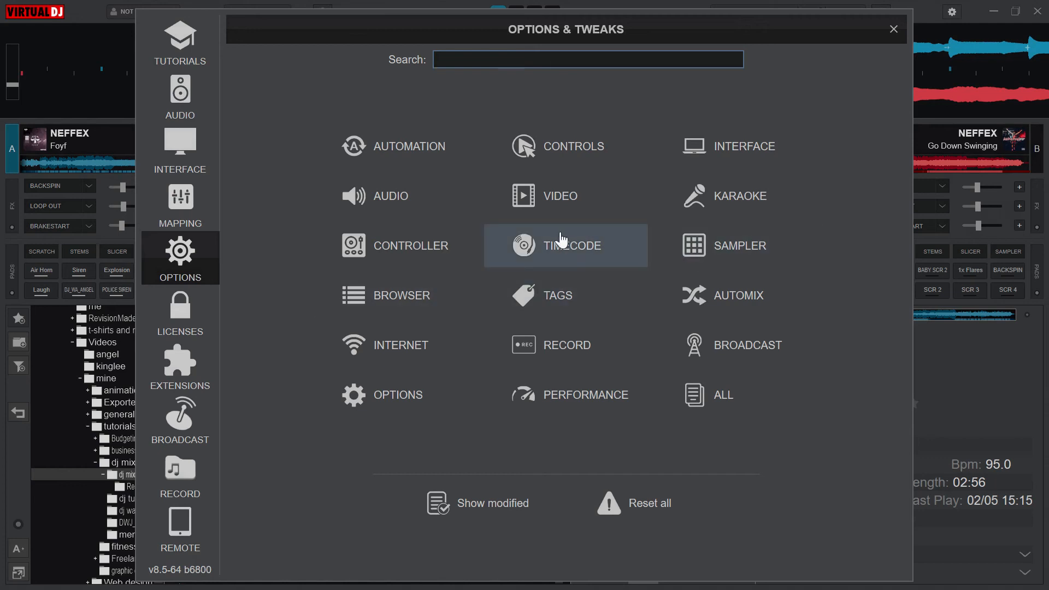
Examine the license offers, including the controllers available for home use, and view the skins on the Extensions page
click(195, 322)
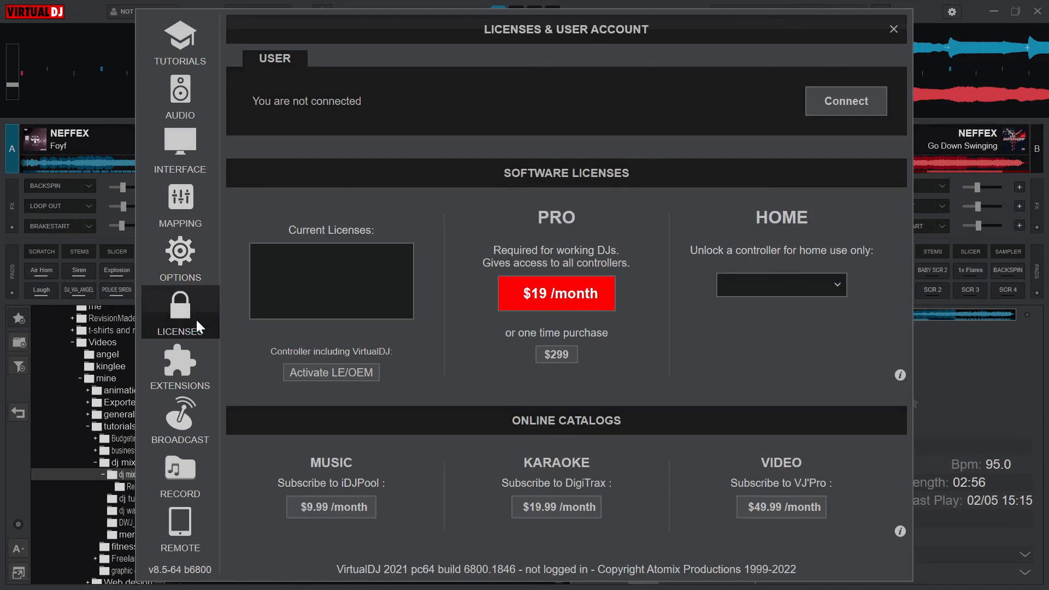
click(841, 290)
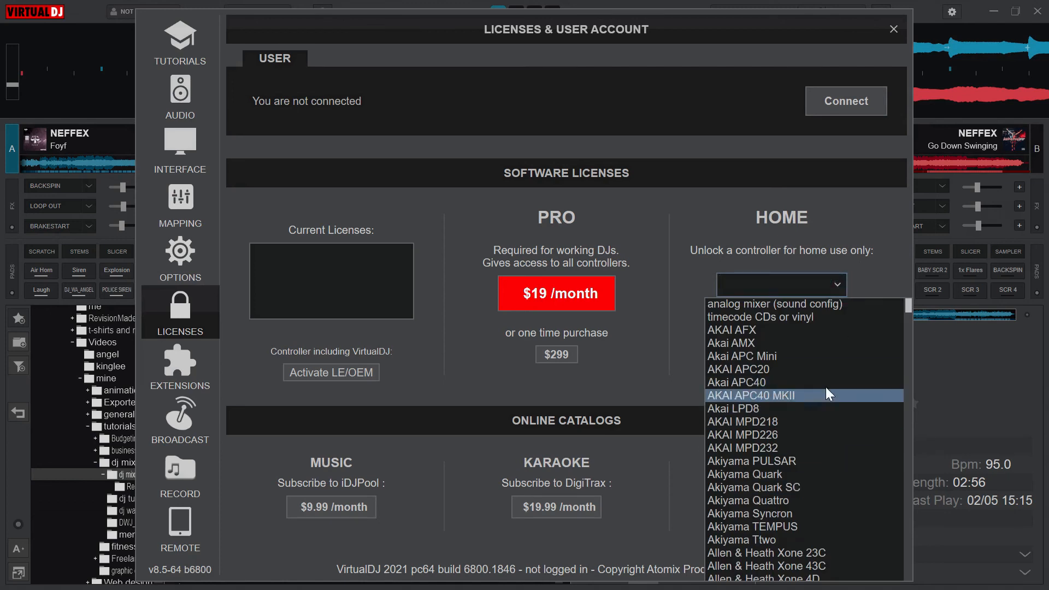
click(701, 213)
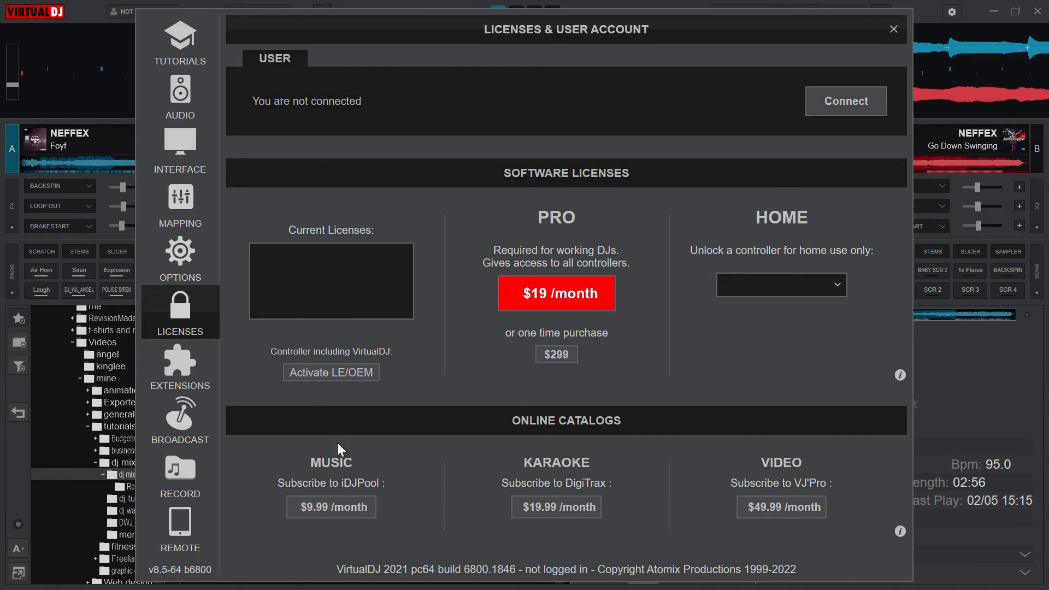
click(168, 361)
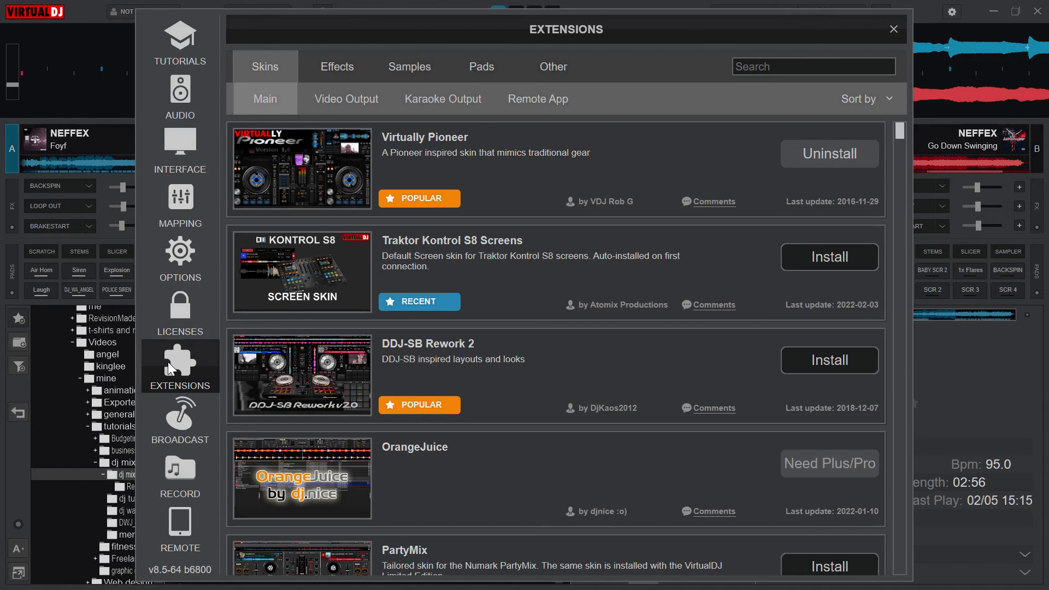
Compare the Video, Audio, Radio Server and Podcasts broadcast options, return to Video, and view the remote devices page
click(196, 428)
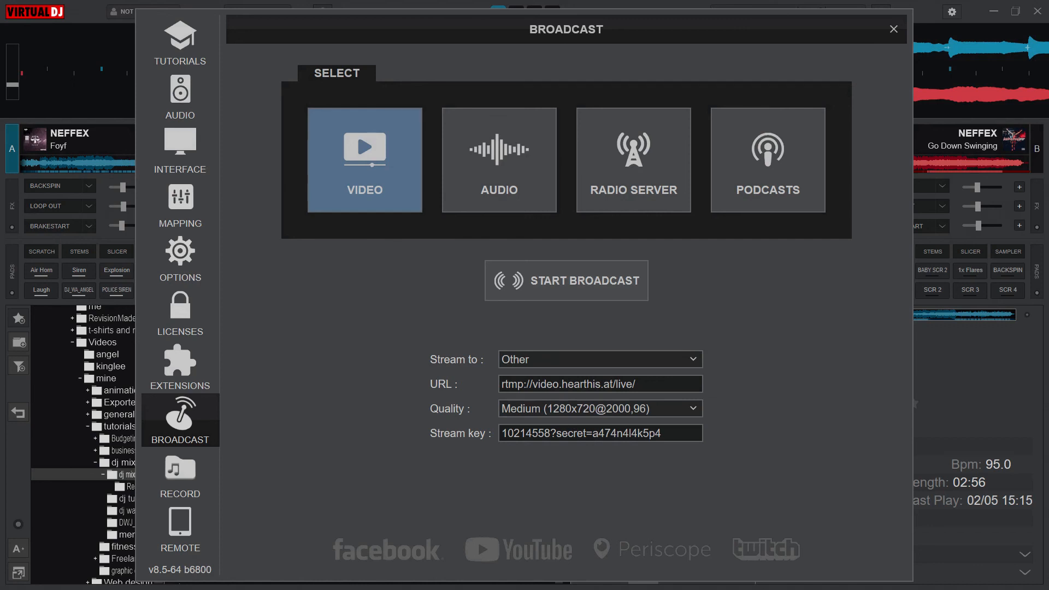
click(494, 196)
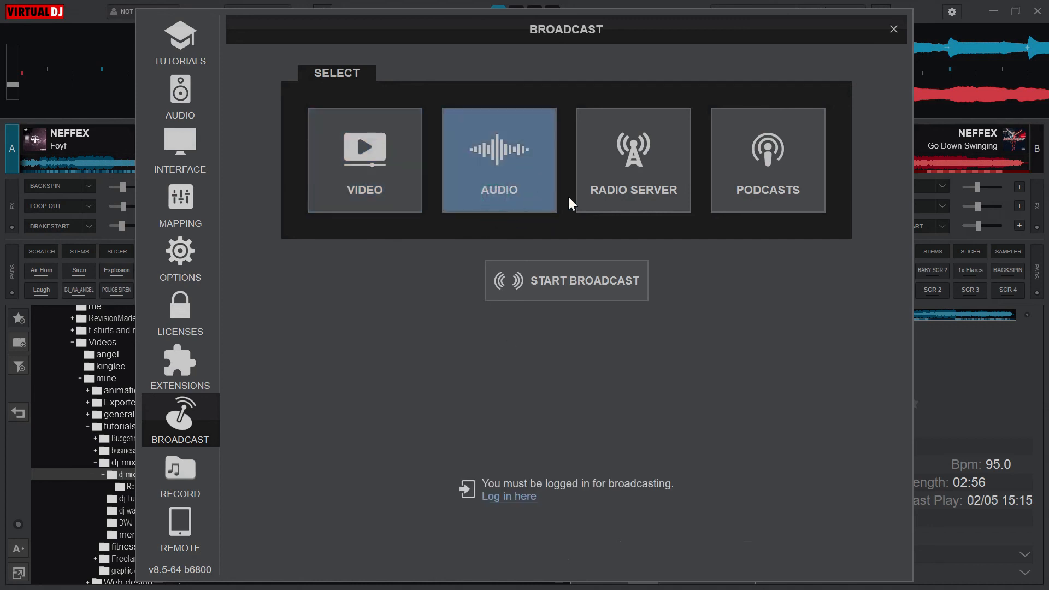
click(584, 206)
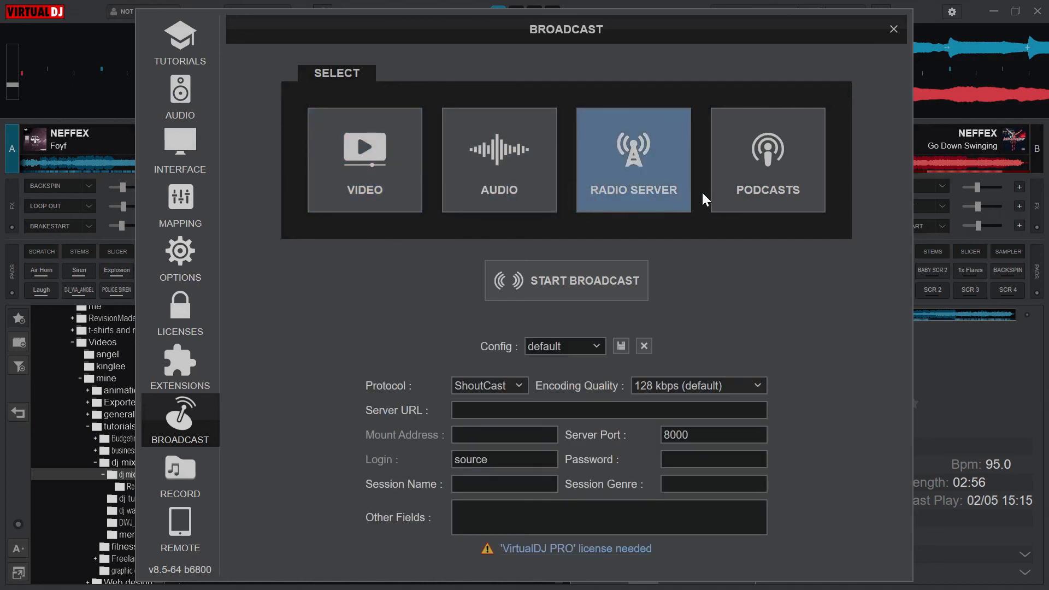
click(739, 189)
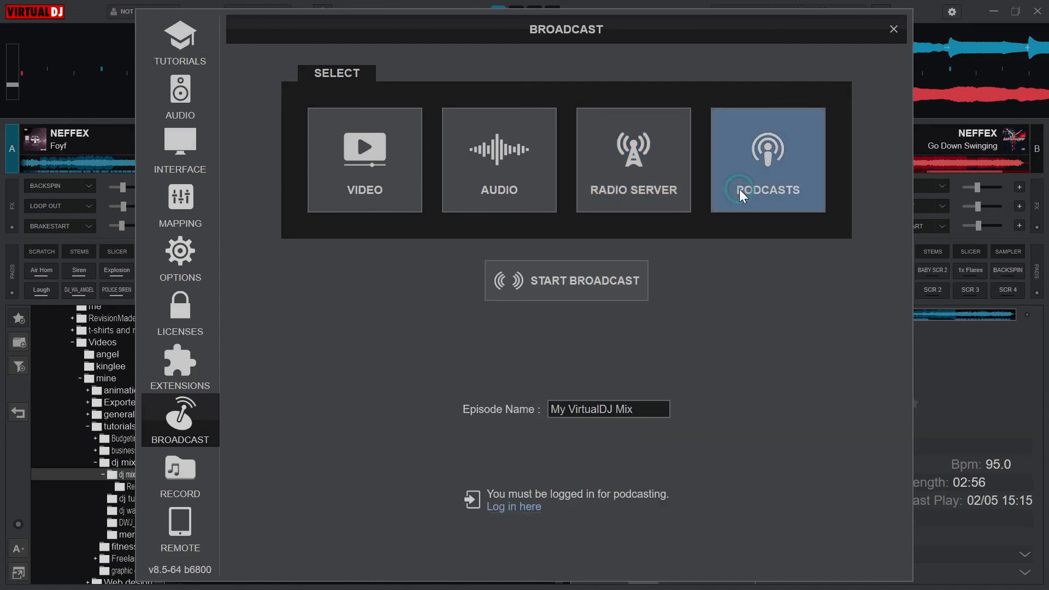
click(379, 189)
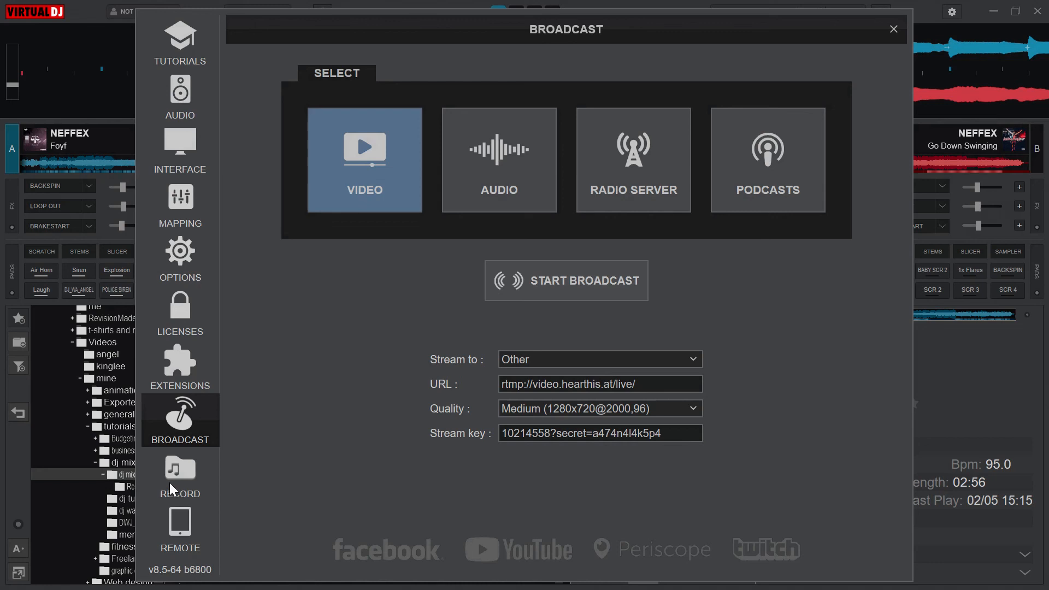
click(176, 528)
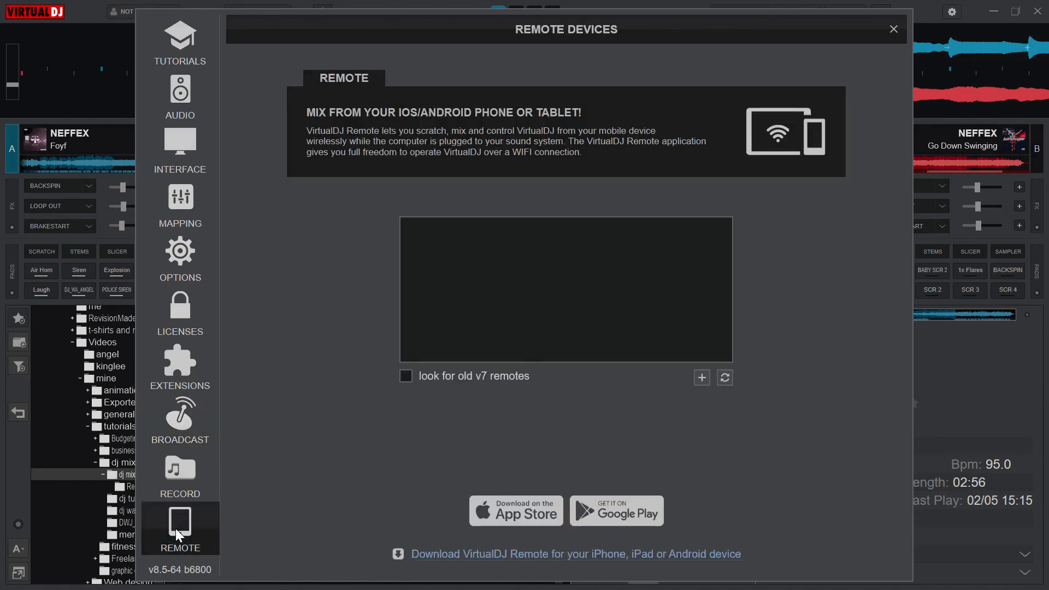
Check where the recording is saved and which formats it offers, keeping MP4 (default video format)
click(182, 478)
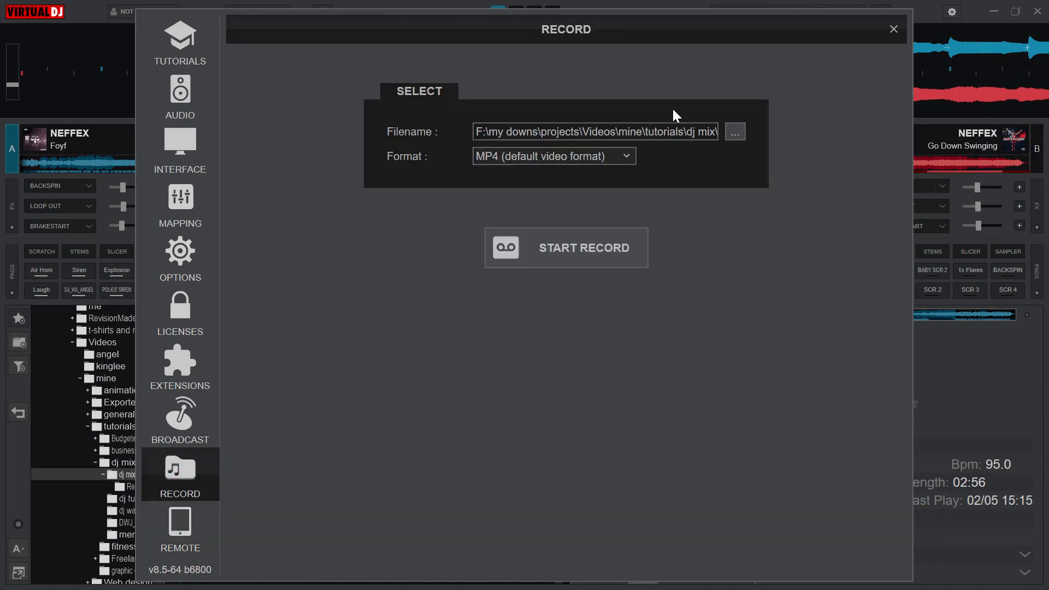
click(735, 132)
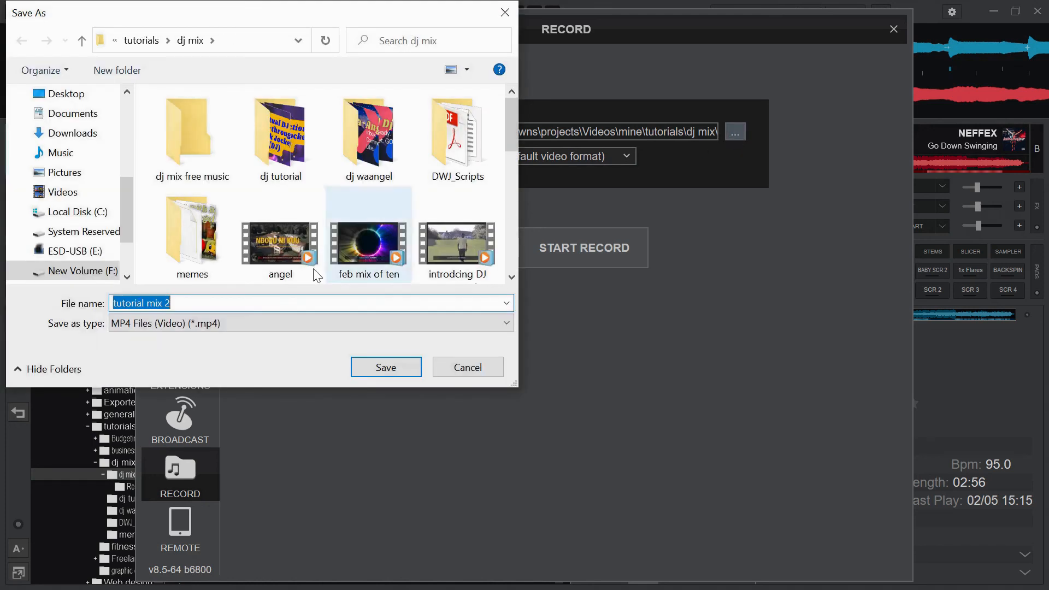
click(487, 368)
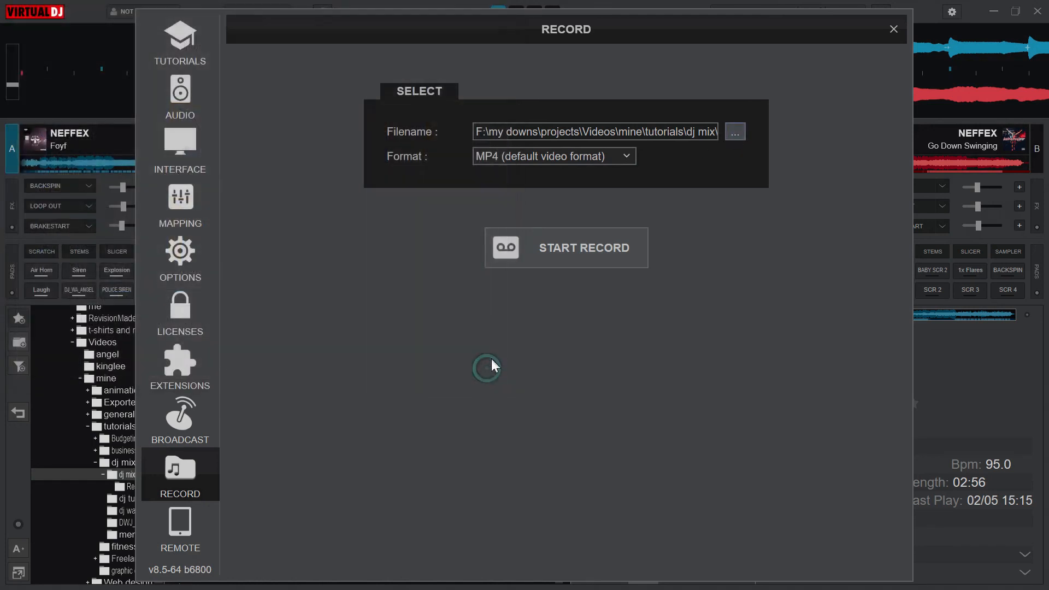
click(627, 156)
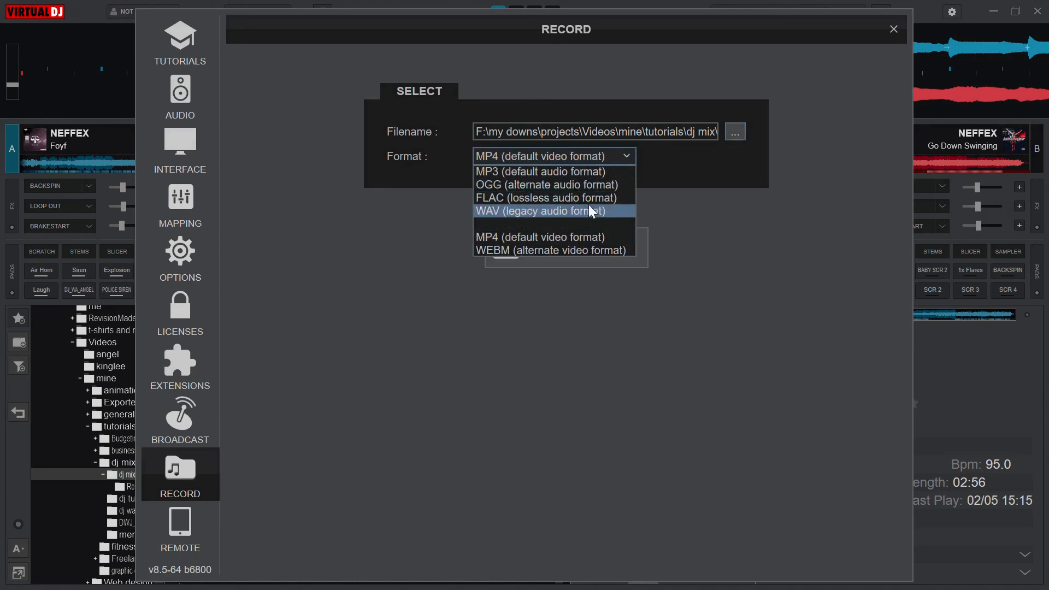
click(583, 237)
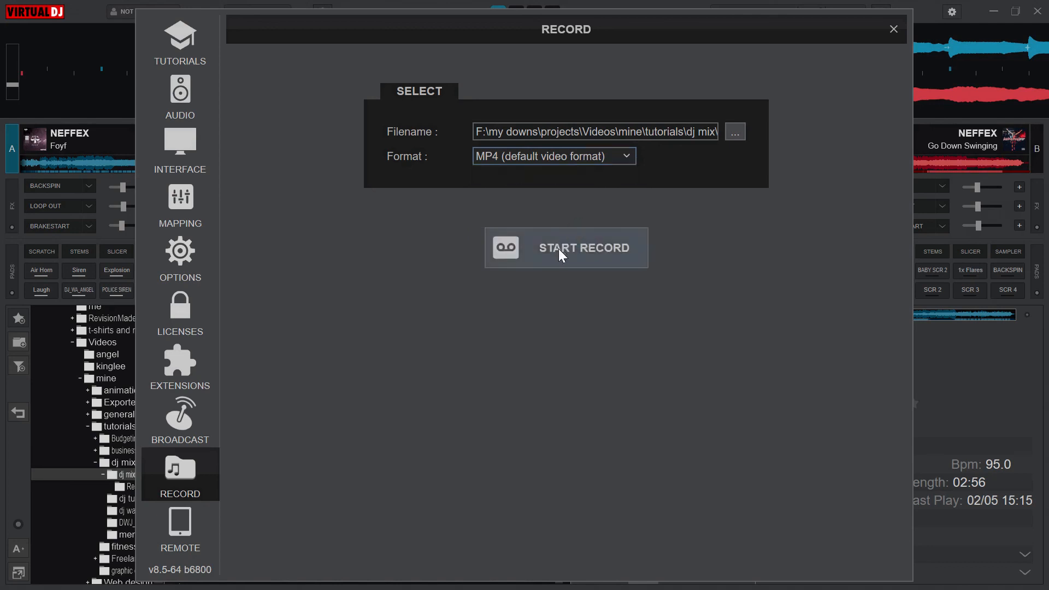
Start and stop a test recording, and close the settings
click(564, 250)
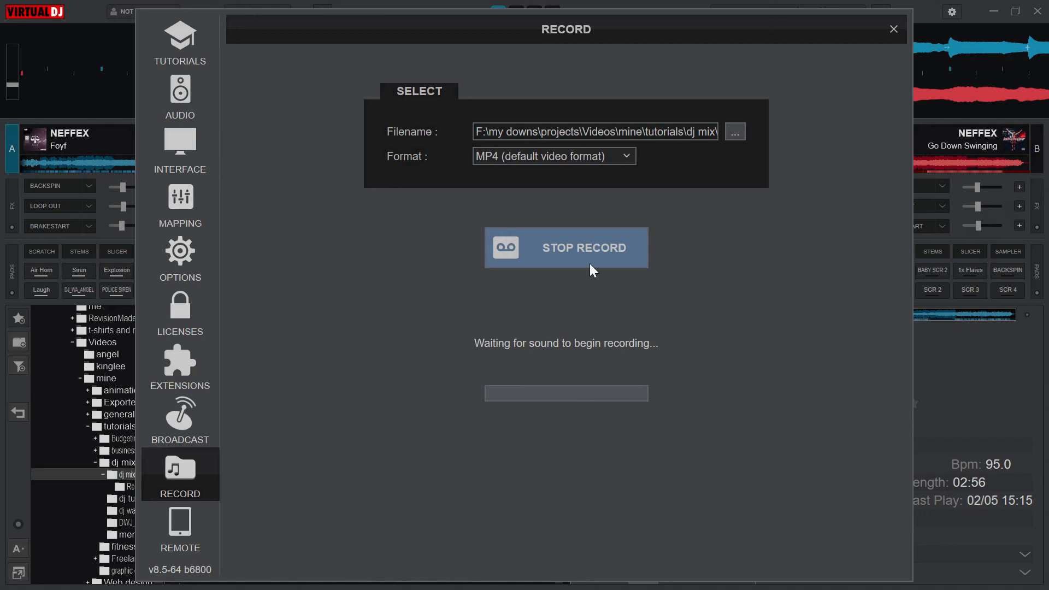
click(566, 254)
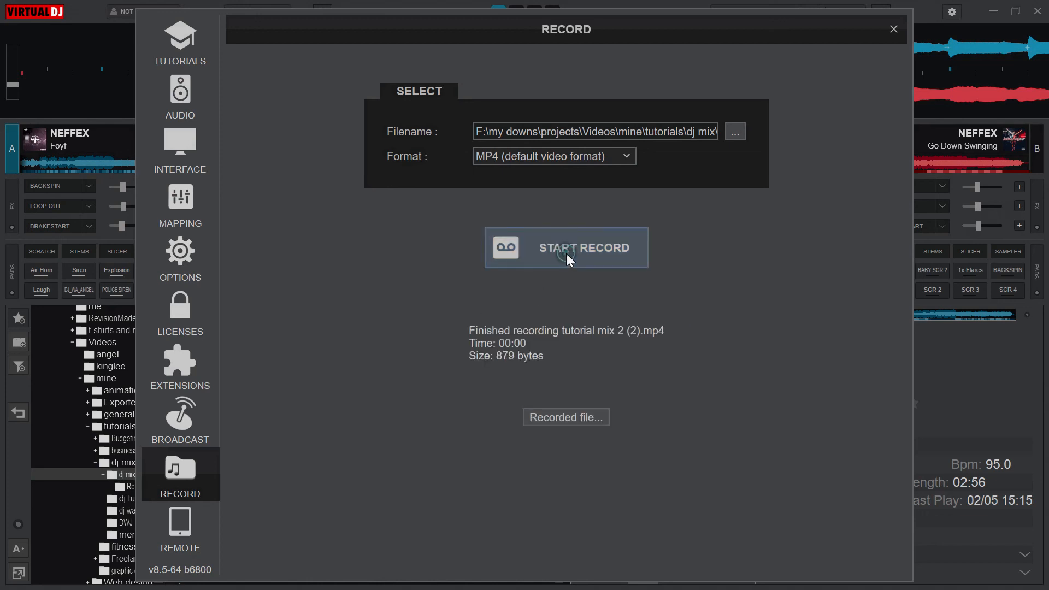
click(892, 30)
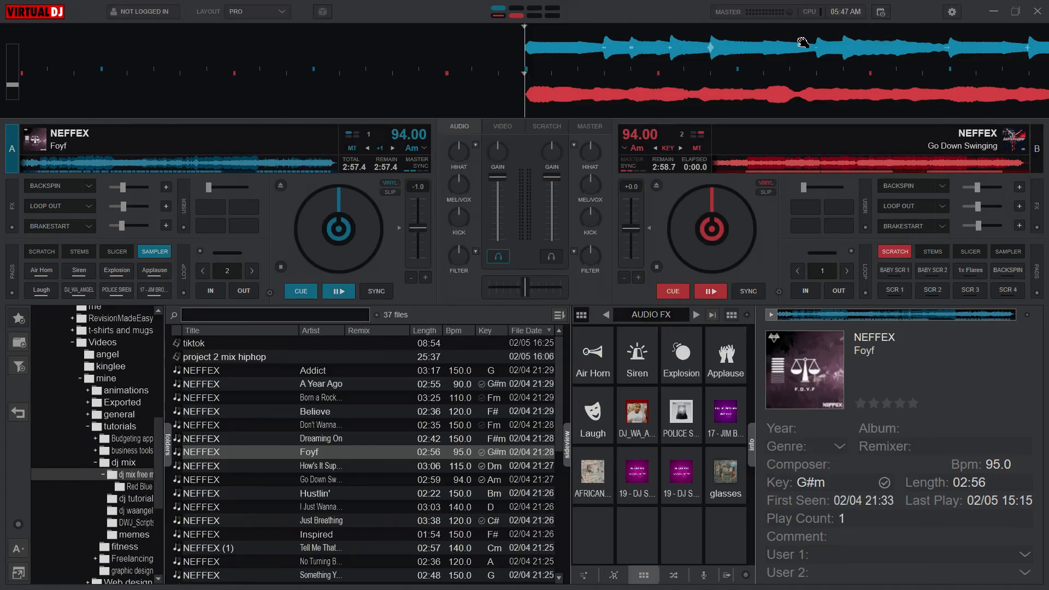